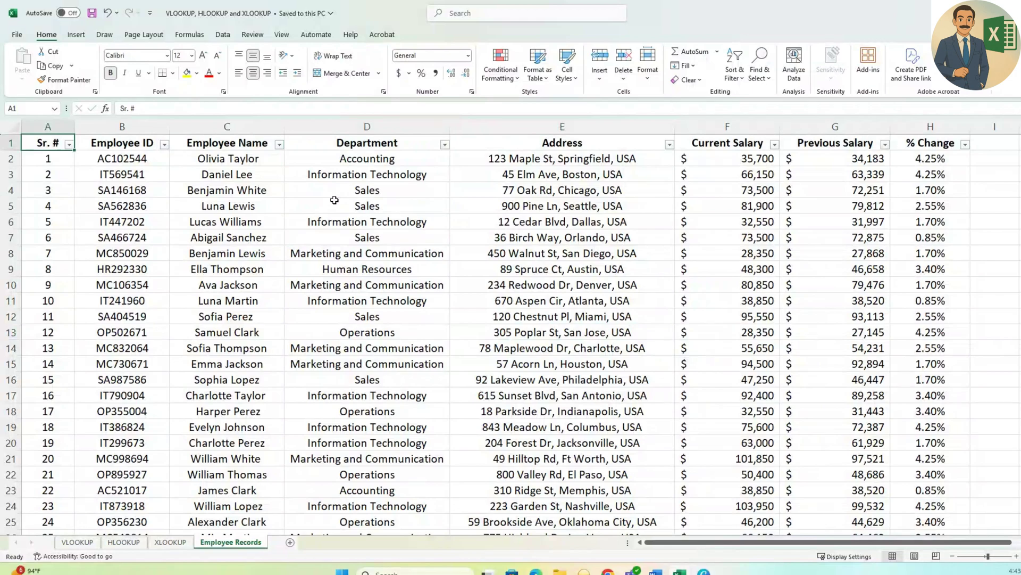
Step: Review the column headers on the Employee Records sheet and the employee IDs and empty Address column on the VLOOKUP sheet
key(Right)
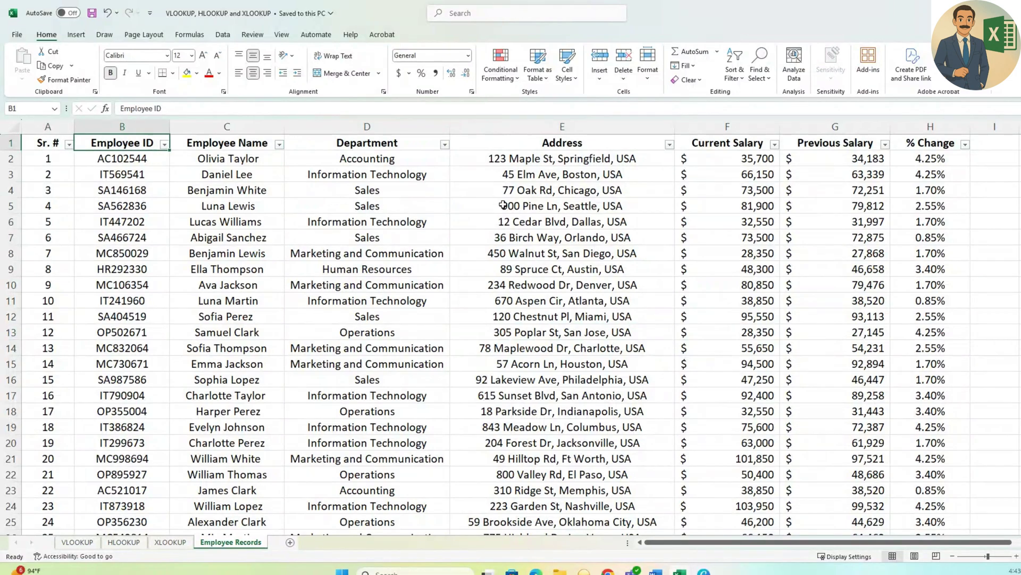
click(392, 141)
click(535, 141)
click(727, 144)
click(849, 148)
click(913, 145)
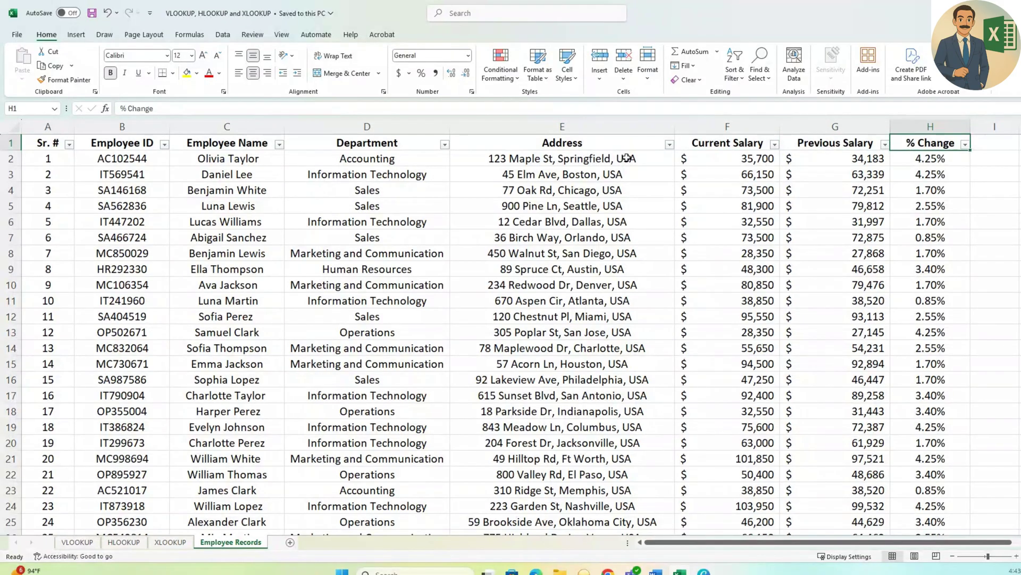
click(75, 542)
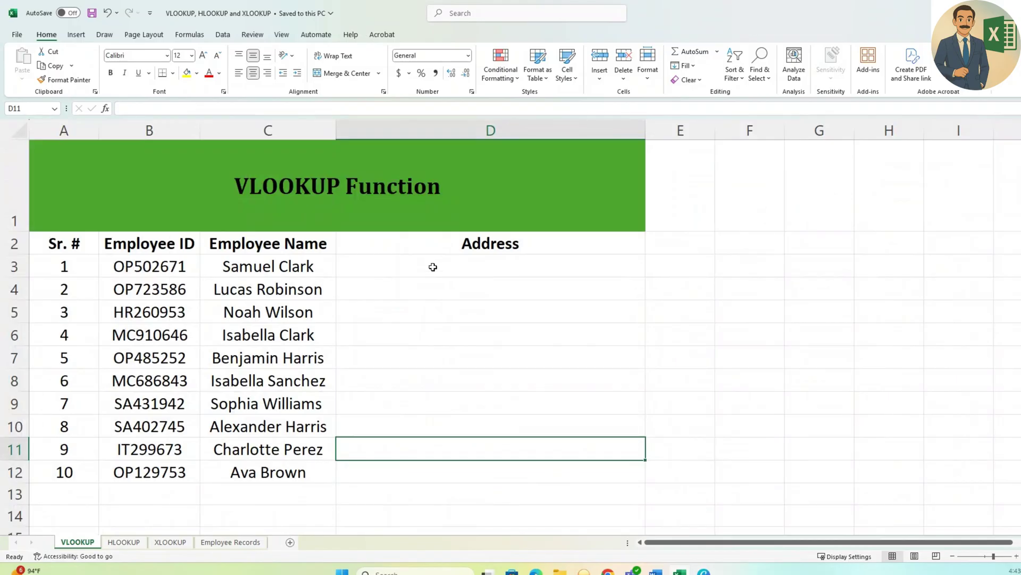
click(441, 251)
drag(178, 268, 189, 475)
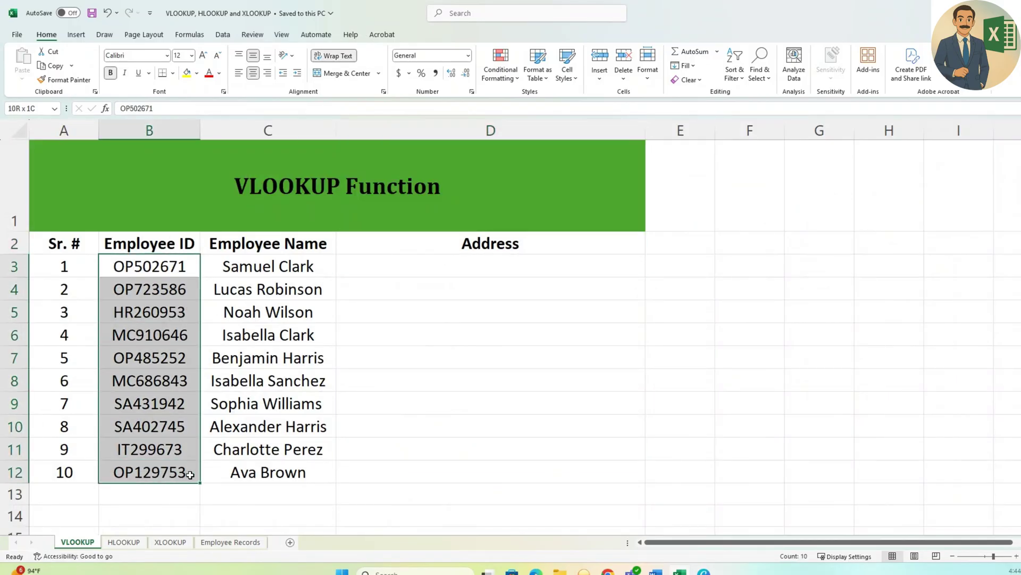
click(410, 270)
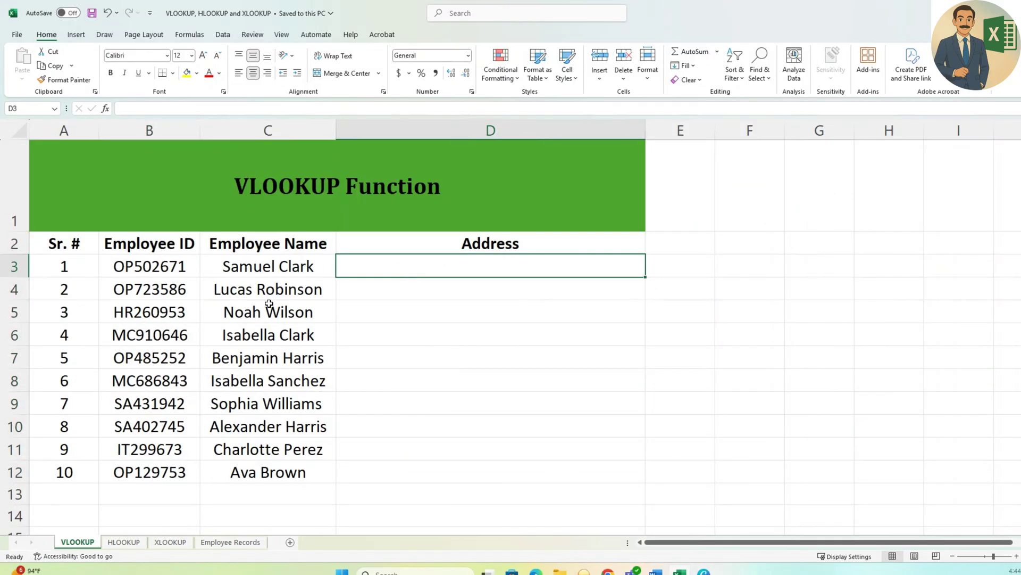
Step: Find the ID from B3 of the VLOOKUP sheet on the Employee Records sheet and copy that employee's address
click(160, 264)
key(ctrl+c)
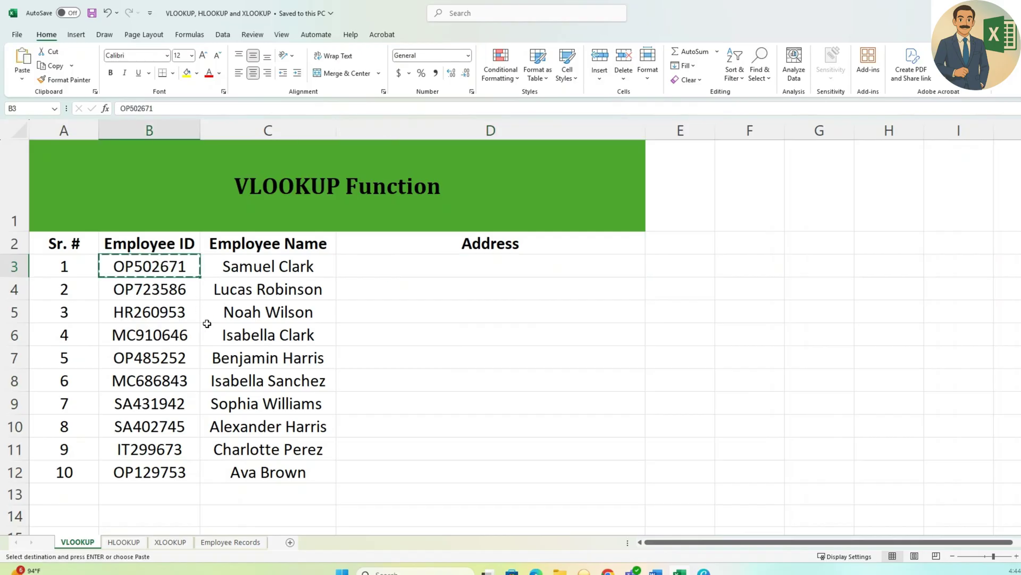
click(230, 541)
key(ctrl+f)
key(ctrl+v)
click(243, 307)
key(Escape)
key(Right)
key(Right)
key(Right)
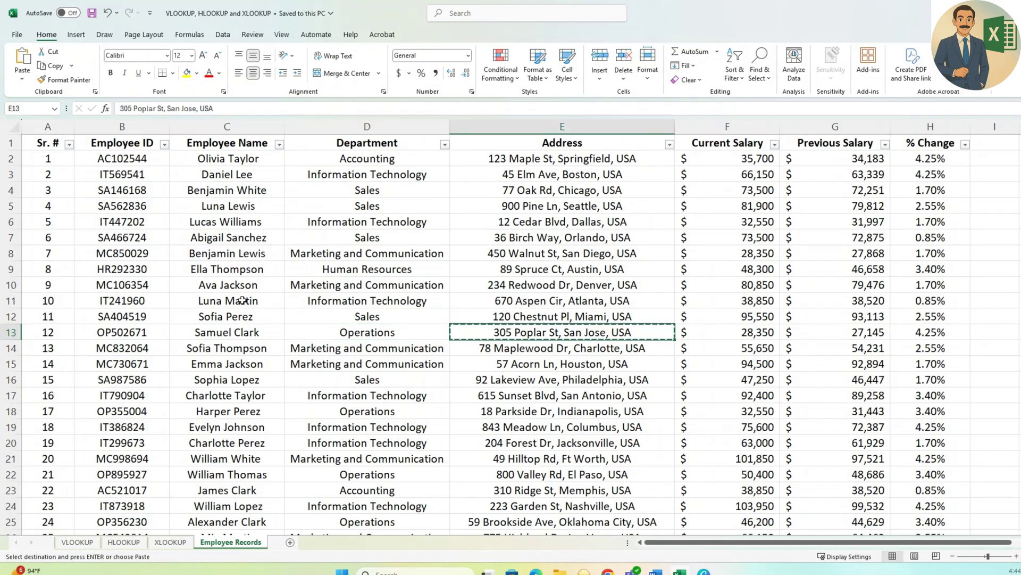
Step: Paste the copied address into D3 of the VLOOKUP sheet and clear the cell again
key(ctrl+Page_Up)
key(ctrl+Up)
key(ctrl+Page_Up)
key(ctrl+Page_Up)
key(Right)
key(Right)
key(ctrl+v)
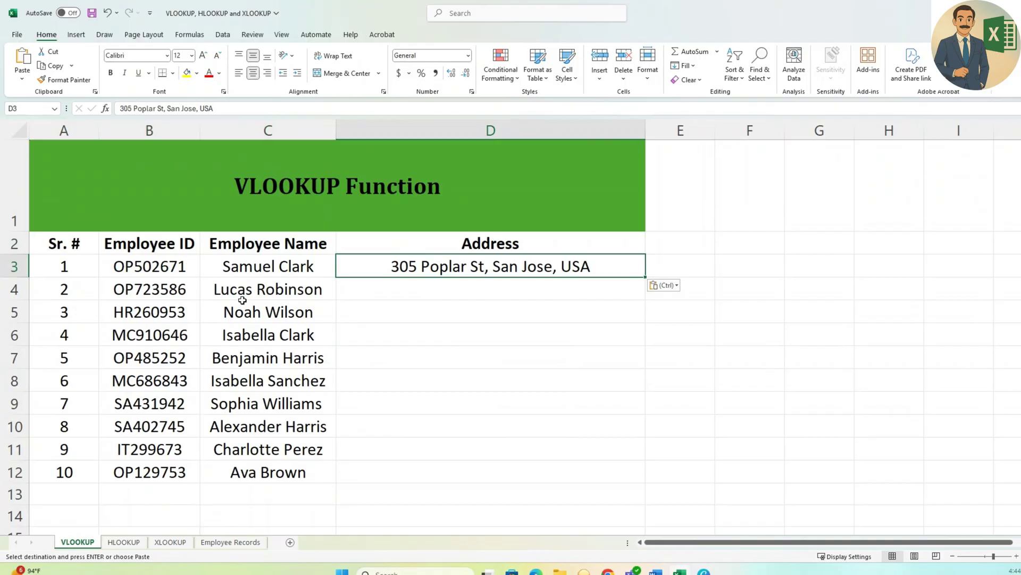
key(Delete)
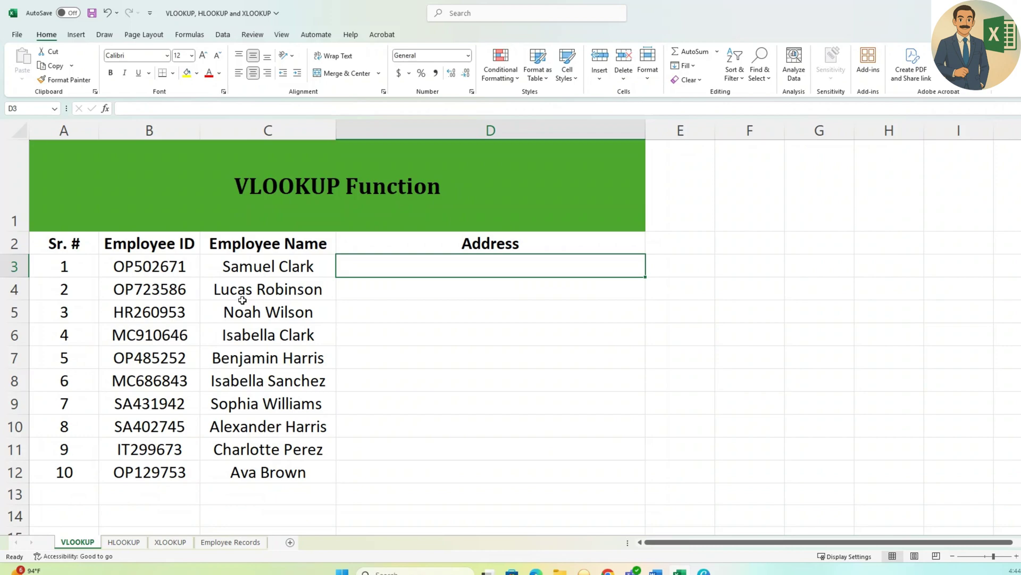
Step: Start a VLOOKUP formula in D3 with the employee ID in B3 as the lookup value
text(=)
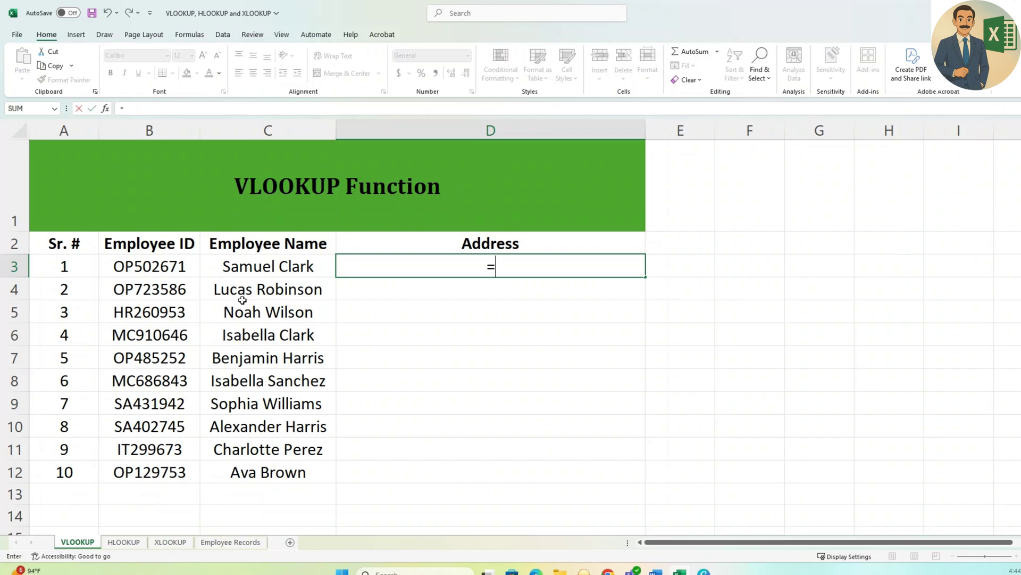
text(VLOOKUP()
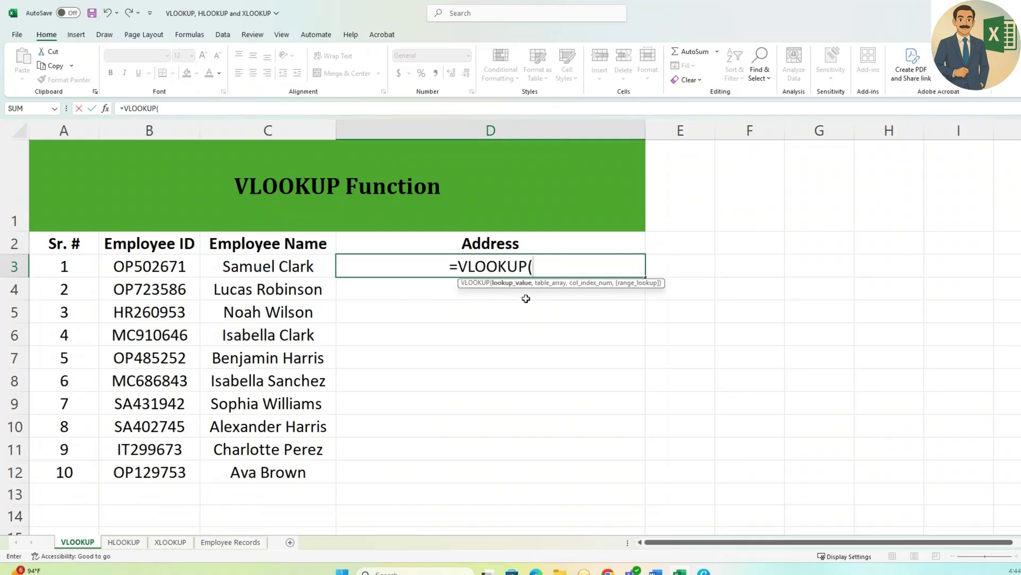
click(148, 266)
text(,)
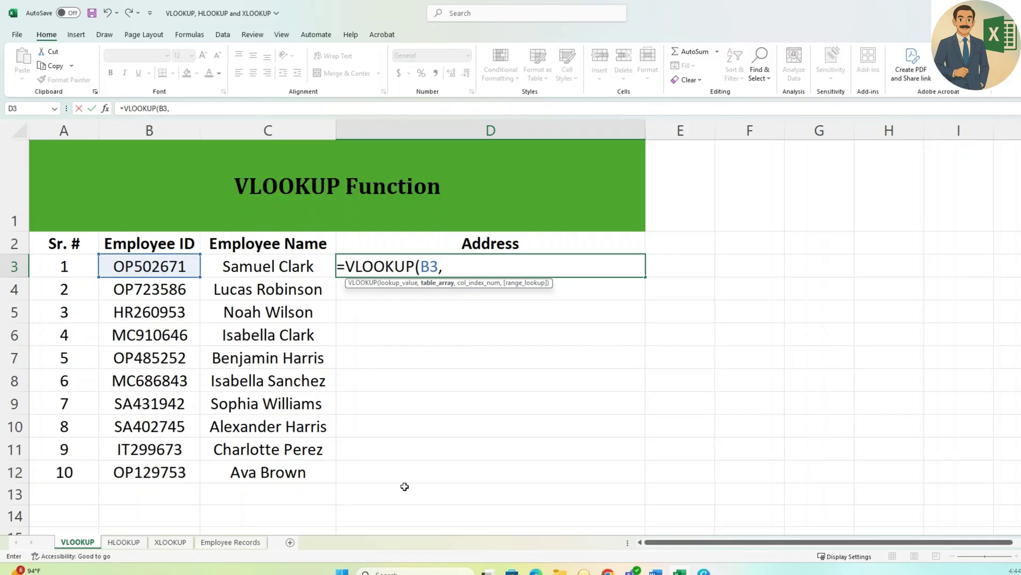
Step: Set the formula's table array to B1:E251 on the Employee Records sheet
click(255, 544)
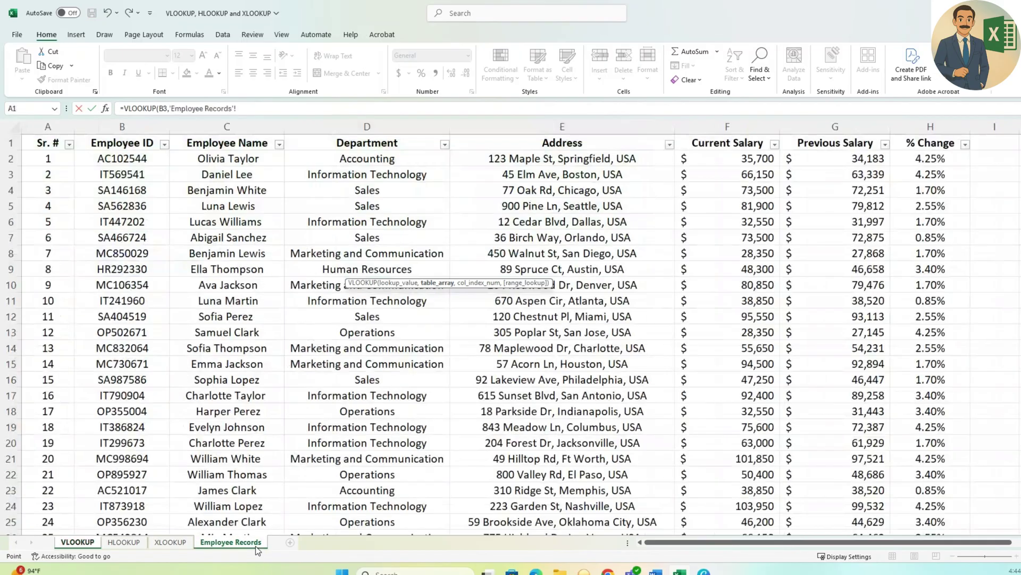
click(127, 143)
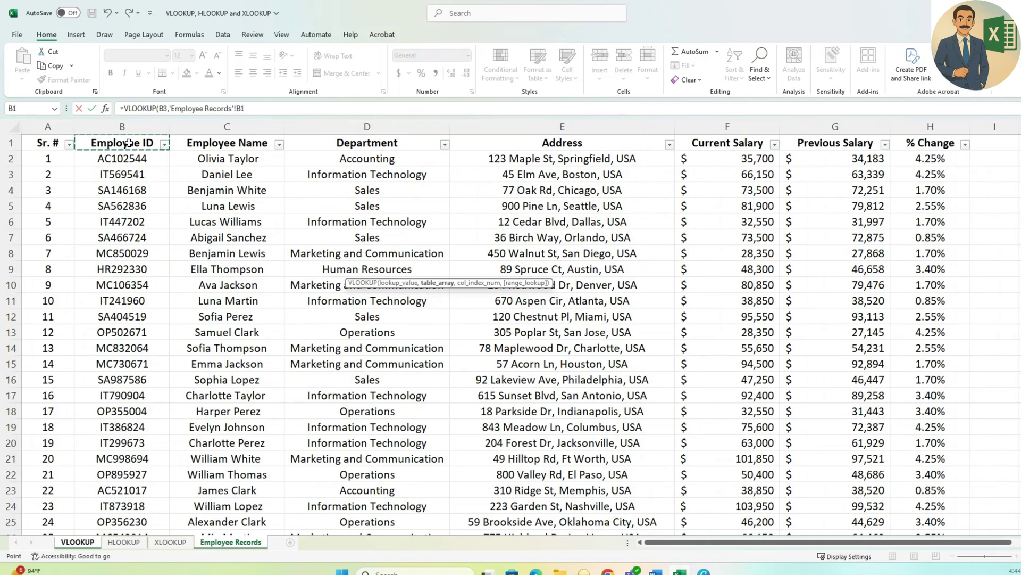
key(Left)
click(128, 143)
key(ctrl+shift+Down)
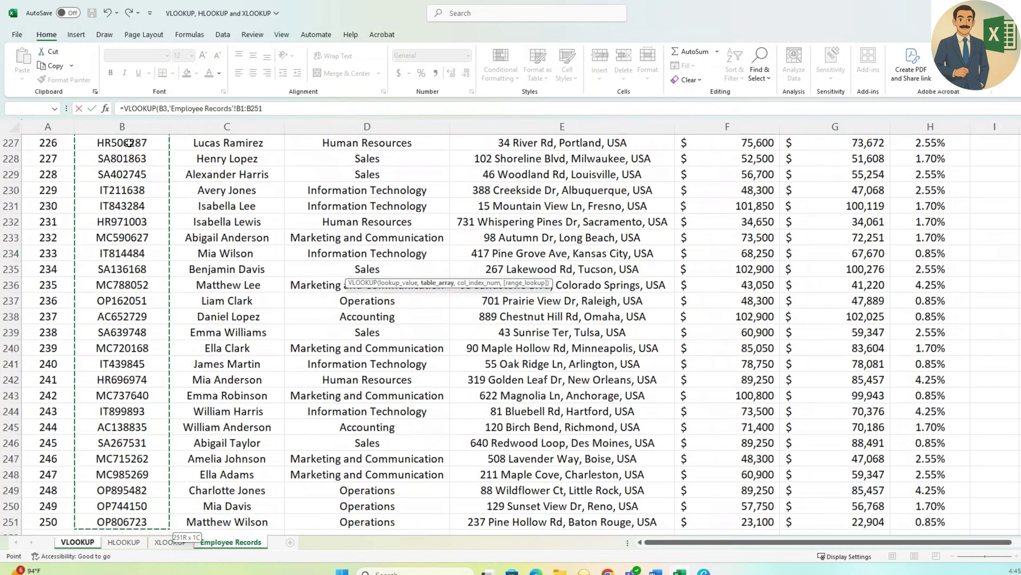
key(shift+Right)
key(shift+Right)
key(shift+Right)
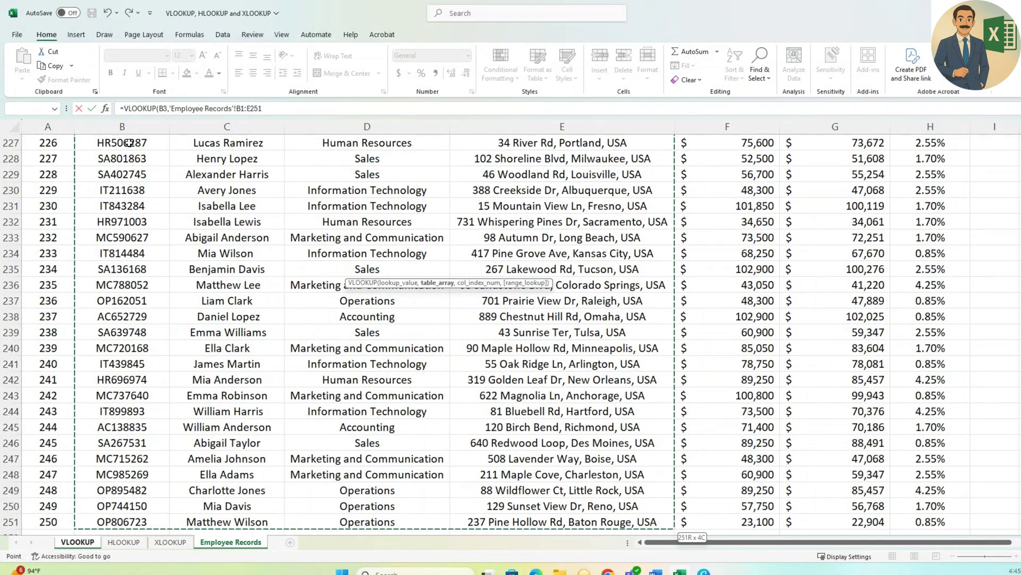
scroll(502, 240, up, 20)
scroll(502, 240, up, 20)
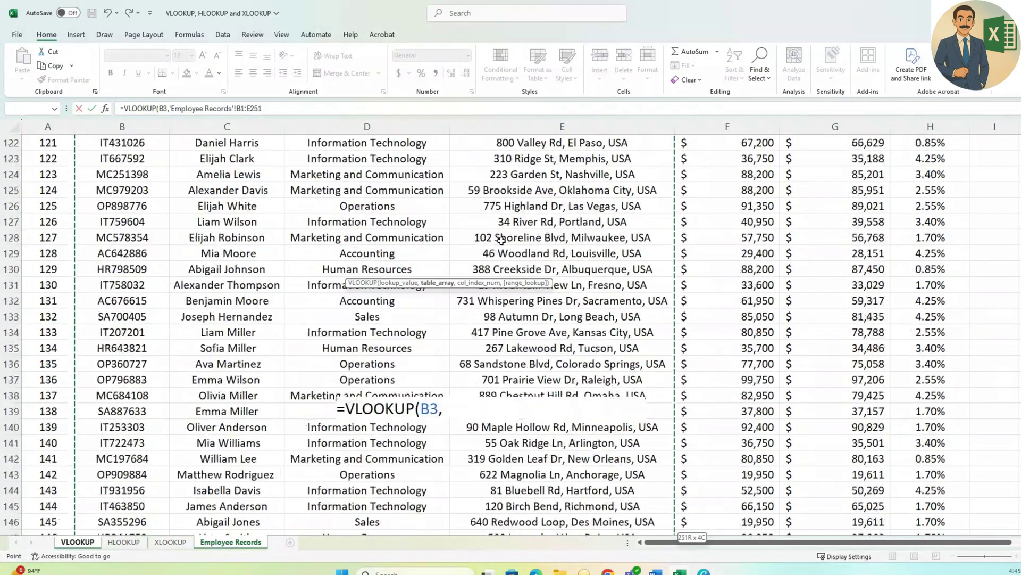
scroll(541, 153, up, 11)
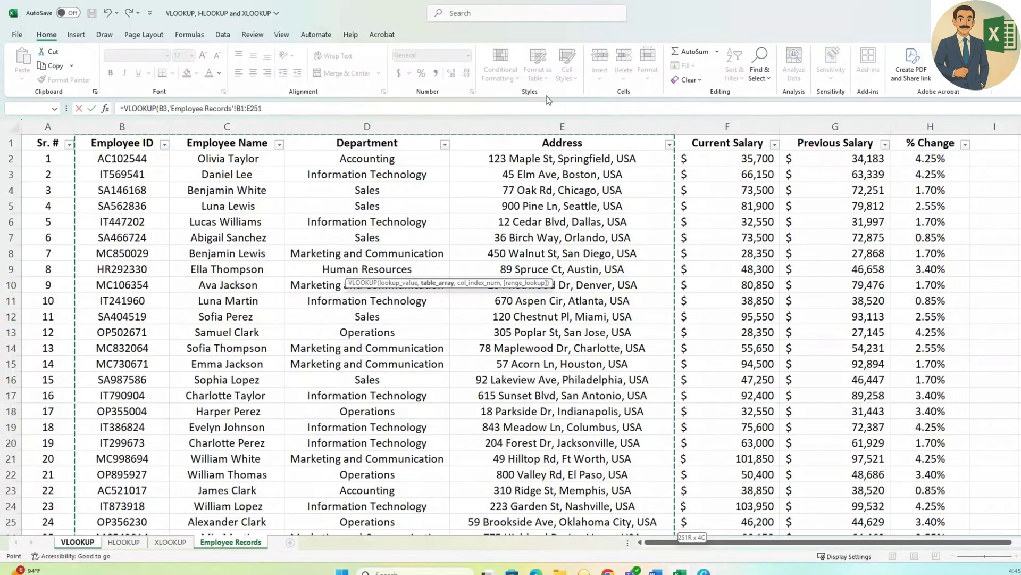
text(,)
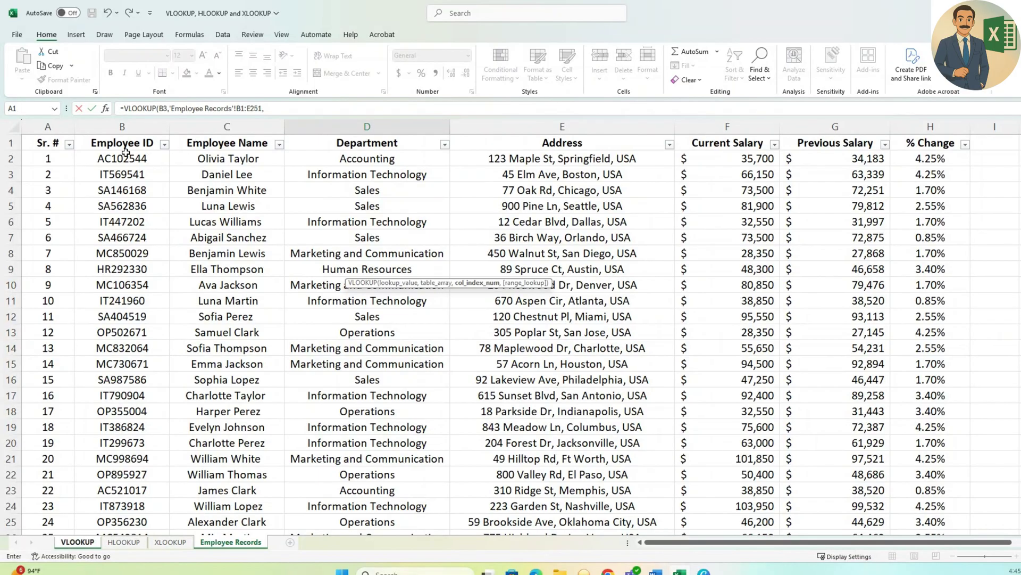
Step: Complete the VLOOKUP formula with column index 4 and 0 for an exact match
click(599, 131)
click(284, 108)
text(4)
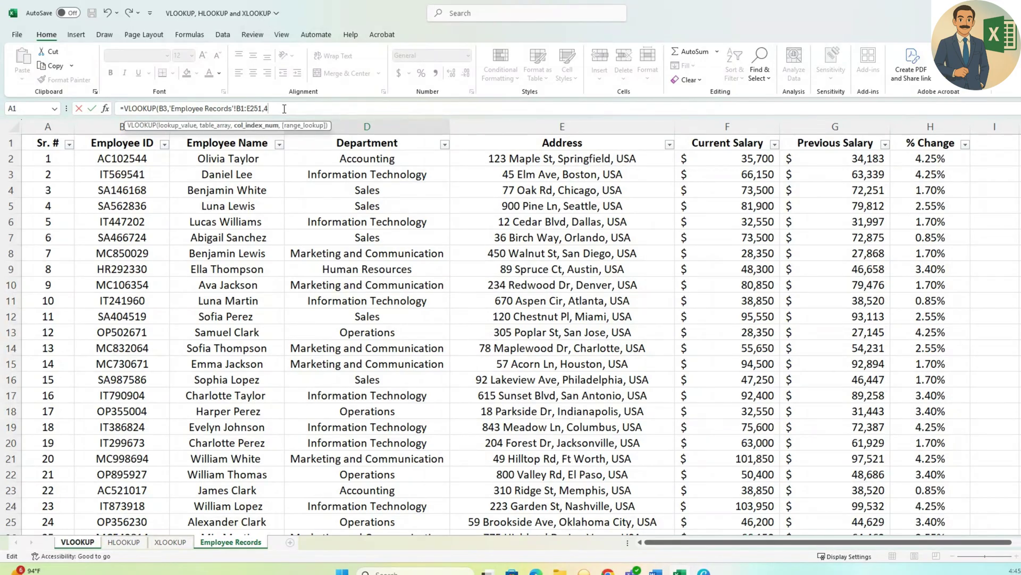
text(,)
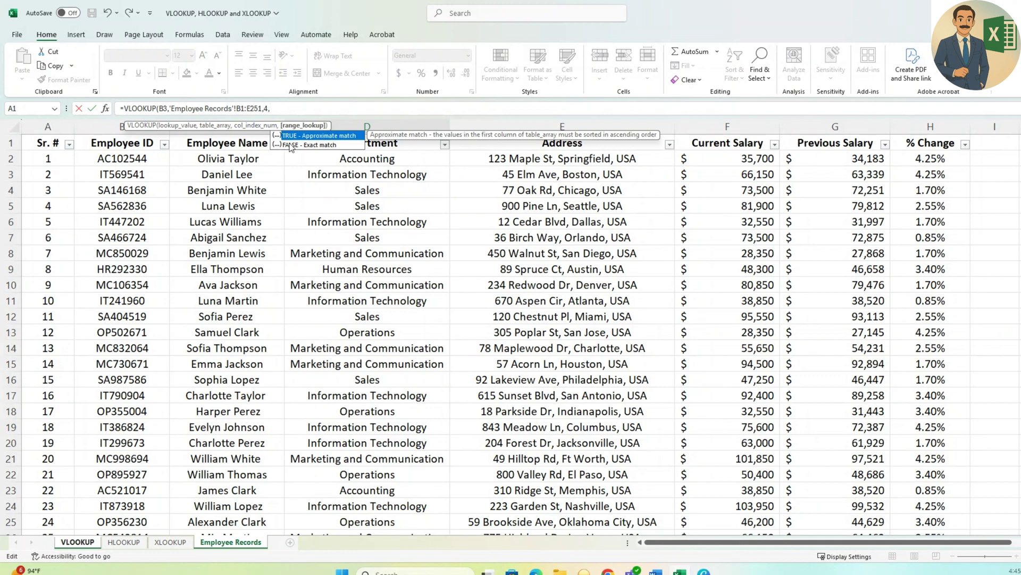
text(0))
key(Return)
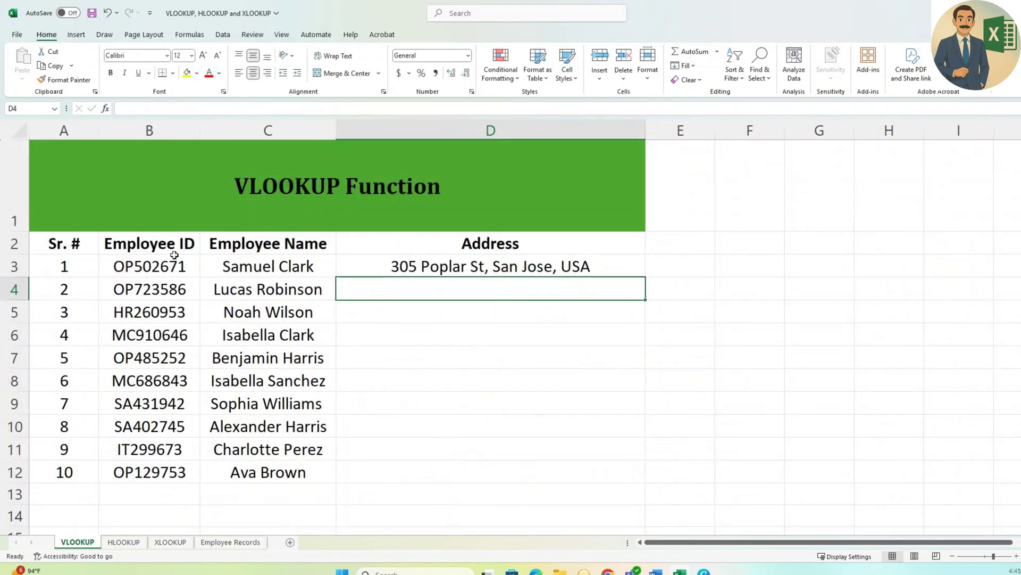
Step: Make the table array in the D3 formula absolute as 'Employee Records'!$B$1:$E$251
click(441, 267)
click(150, 265)
click(439, 280)
click(440, 269)
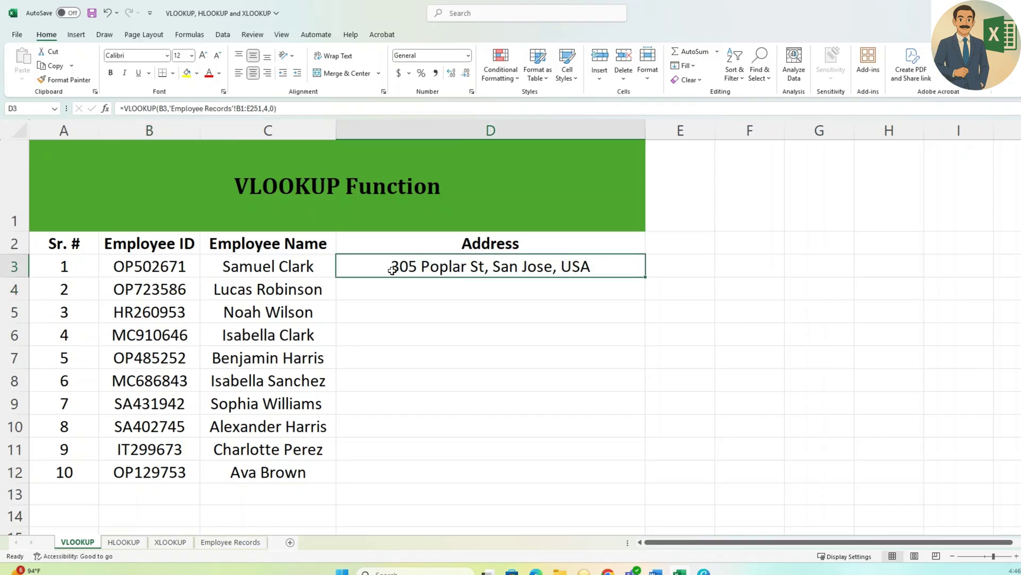
click(410, 283)
double_click(359, 264)
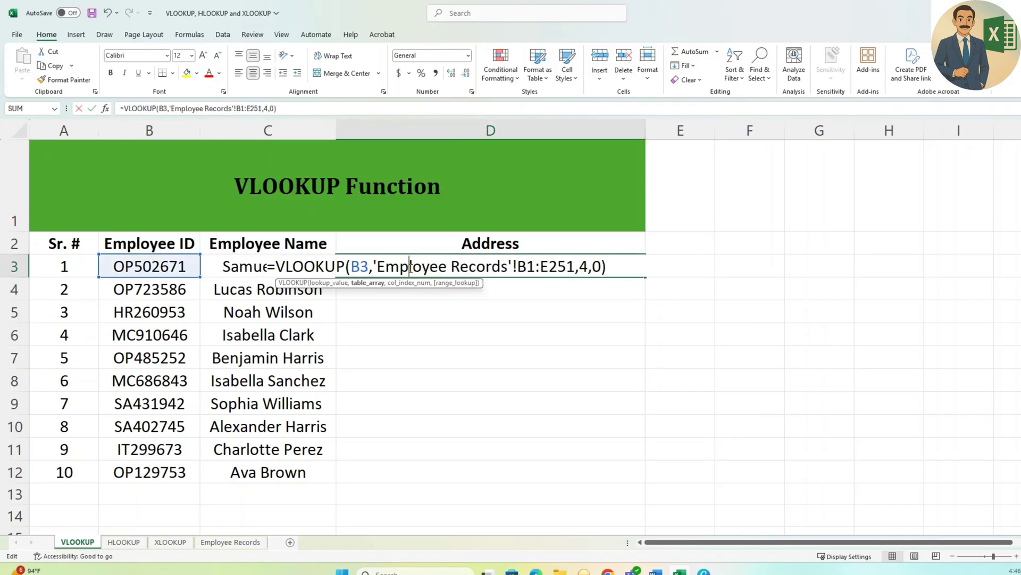
key(Right)
key(Right)
key(Right)
key(Right)
key(Right)
key(Right)
key(Right)
key(Right)
key(Right)
key(Right)
key(Right)
key(Right)
key(Right)
key(Right)
key(Right)
key(Right)
key(Right)
key(Right)
key(Right)
key(Right)
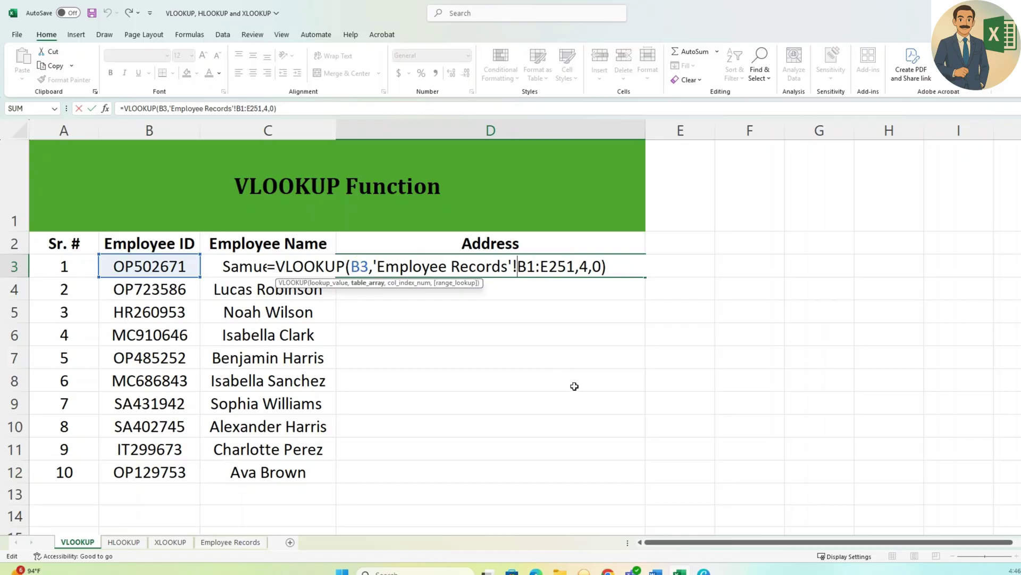
text($)
key(Right)
text($)
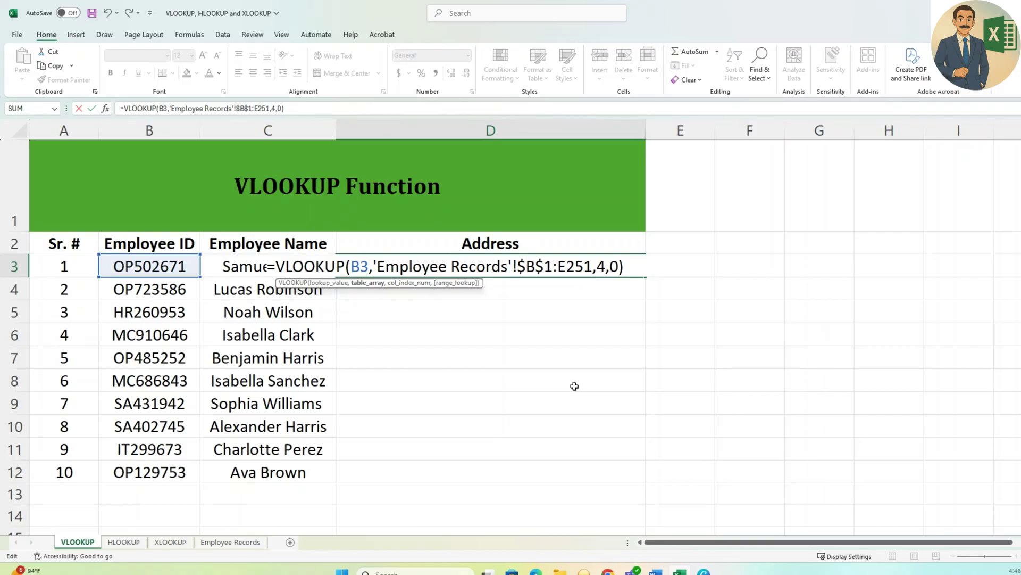
key(F4)
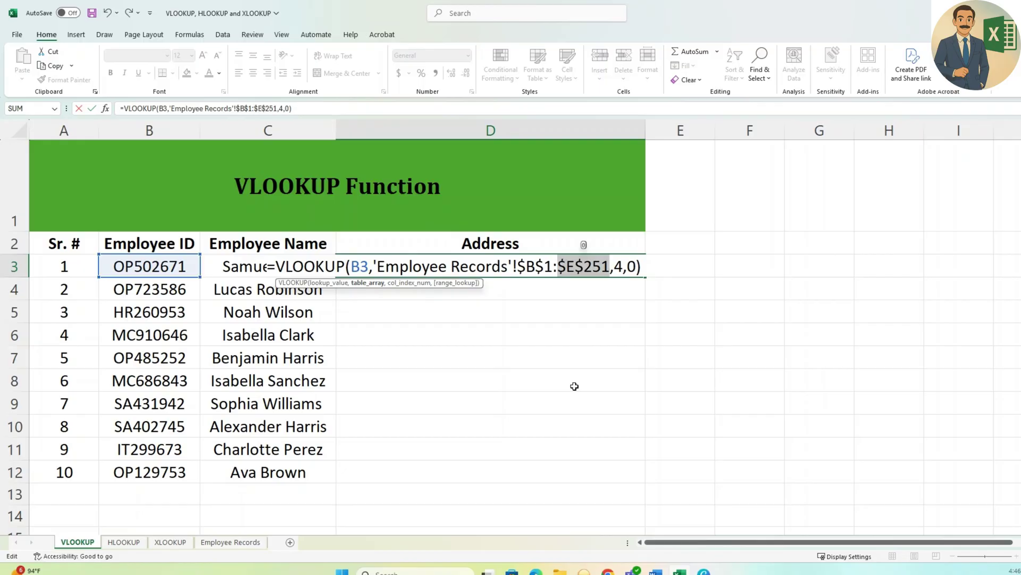
key(Right)
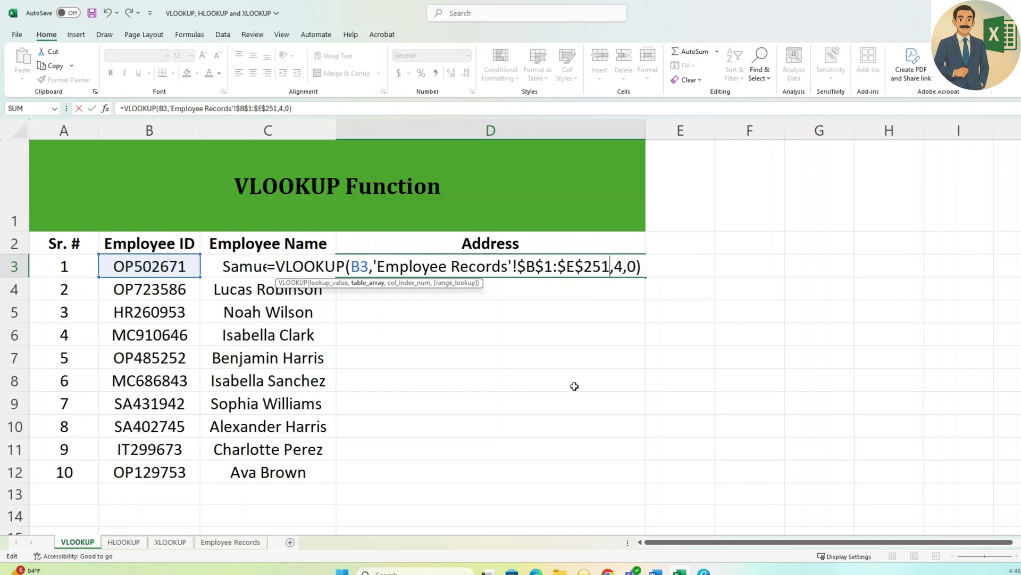
key(ctrl+Return)
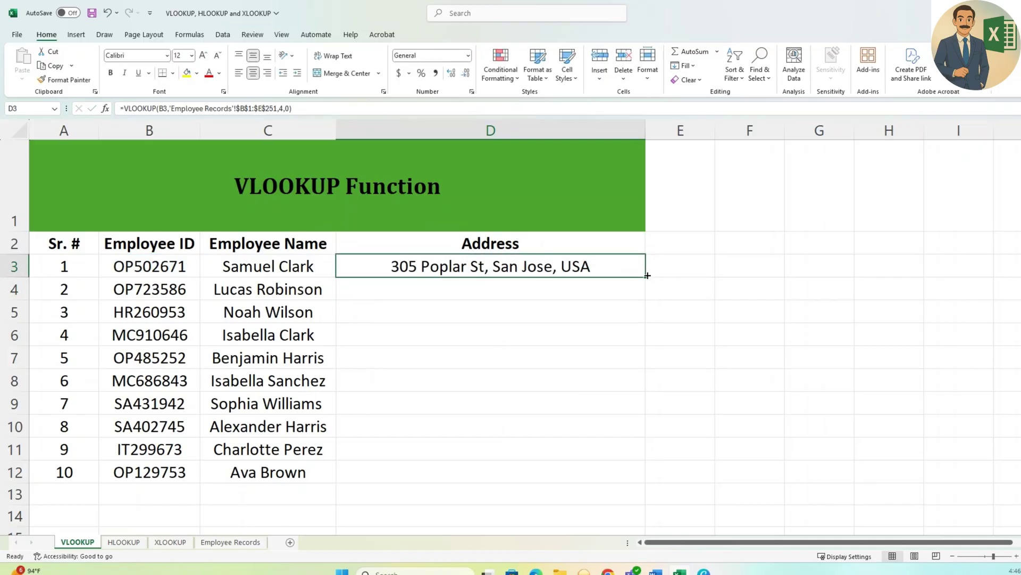
Step: Fill the VLOOKUP formula from D3 down to D12
drag(646, 277, 648, 482)
click(525, 283)
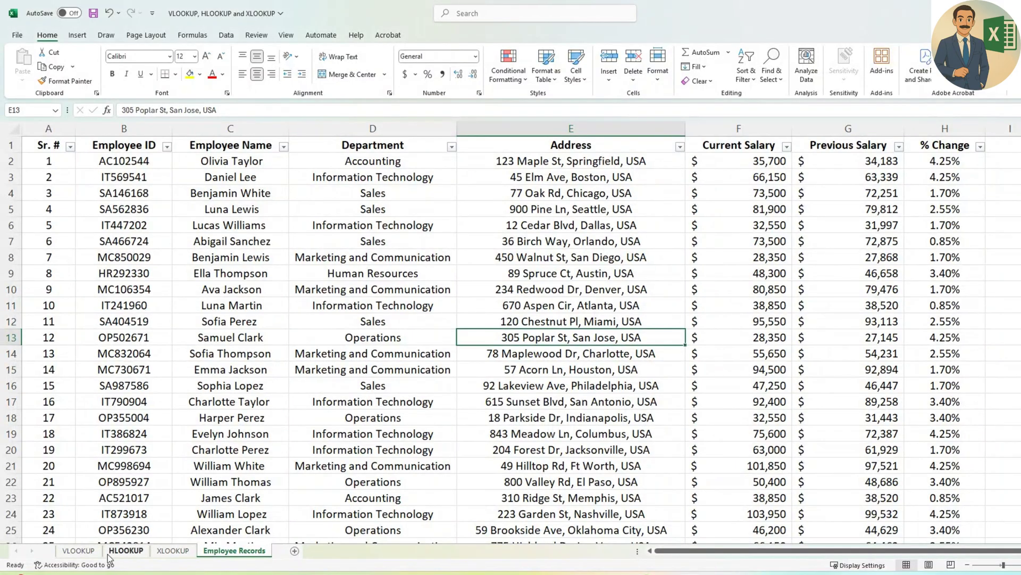
Step: Start an HLOOKUP formula in D3 of the HLOOKUP sheet with D2 (% Change) as the lookup value
click(126, 550)
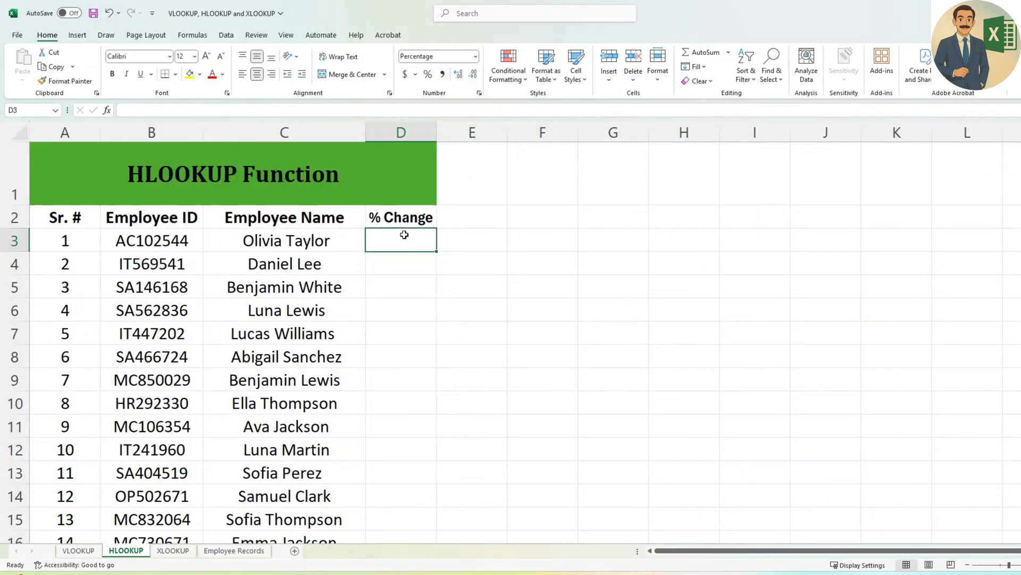
click(185, 246)
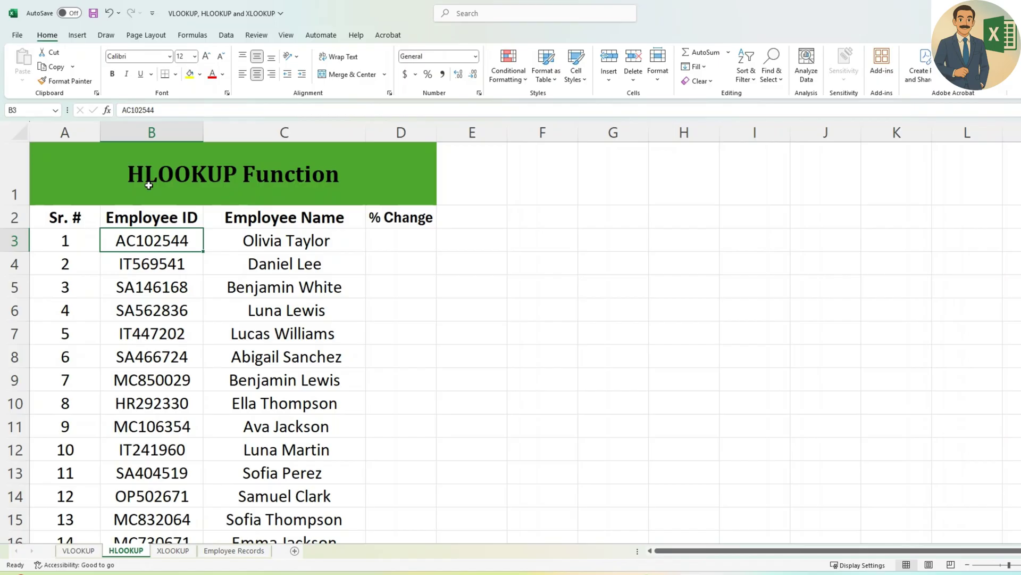
click(392, 235)
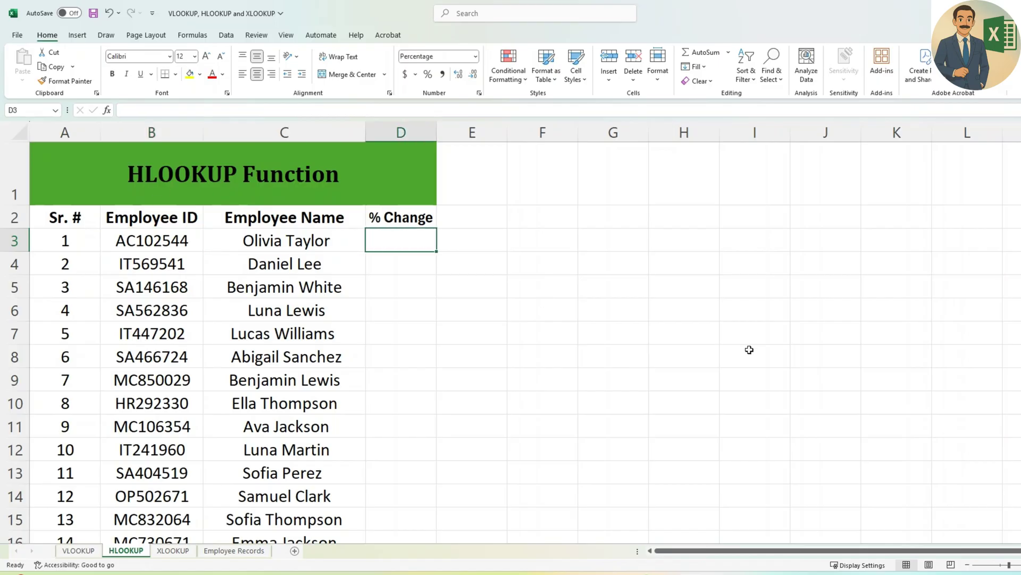
text(=)
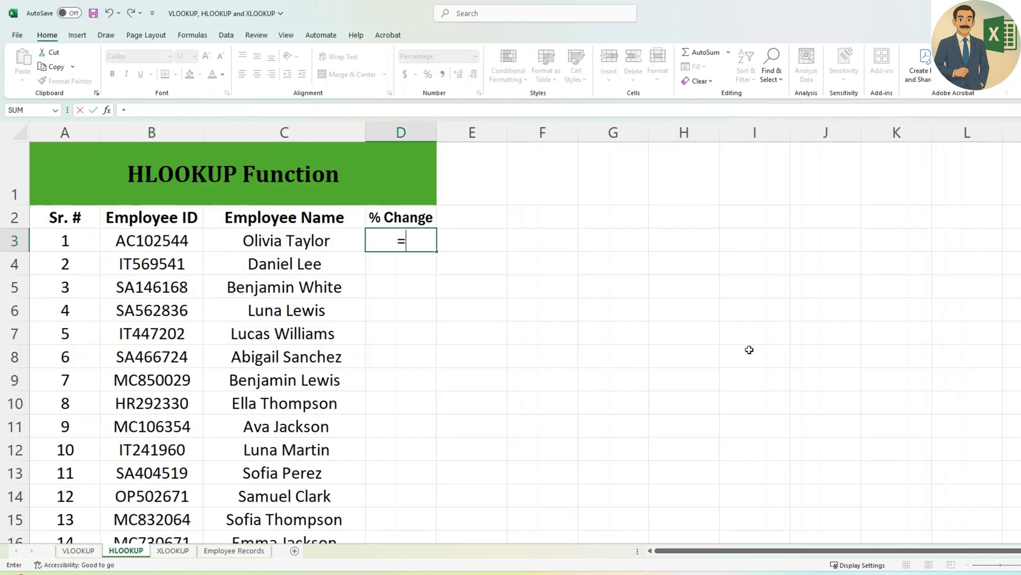
text(Hlo)
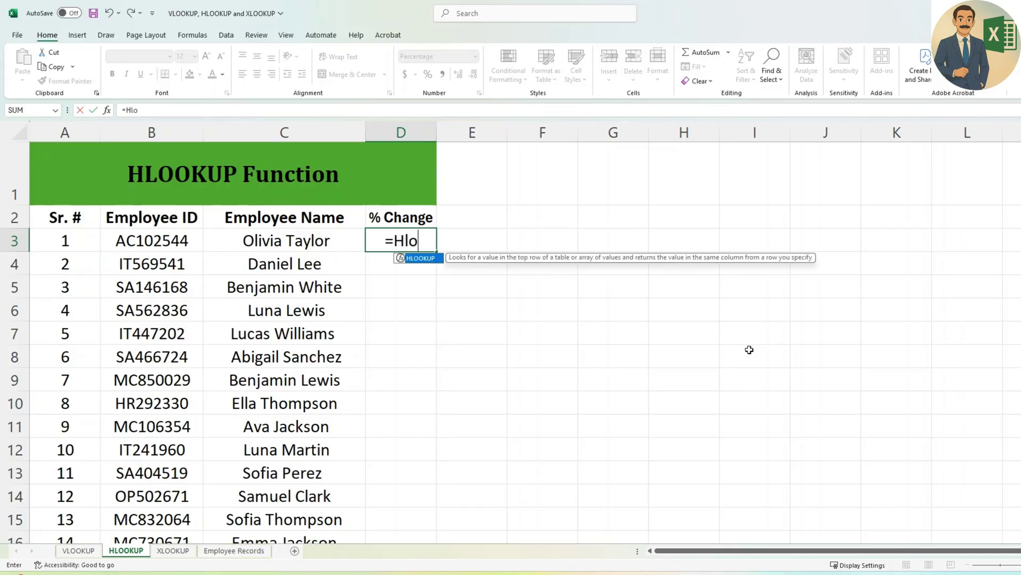
text(okup()
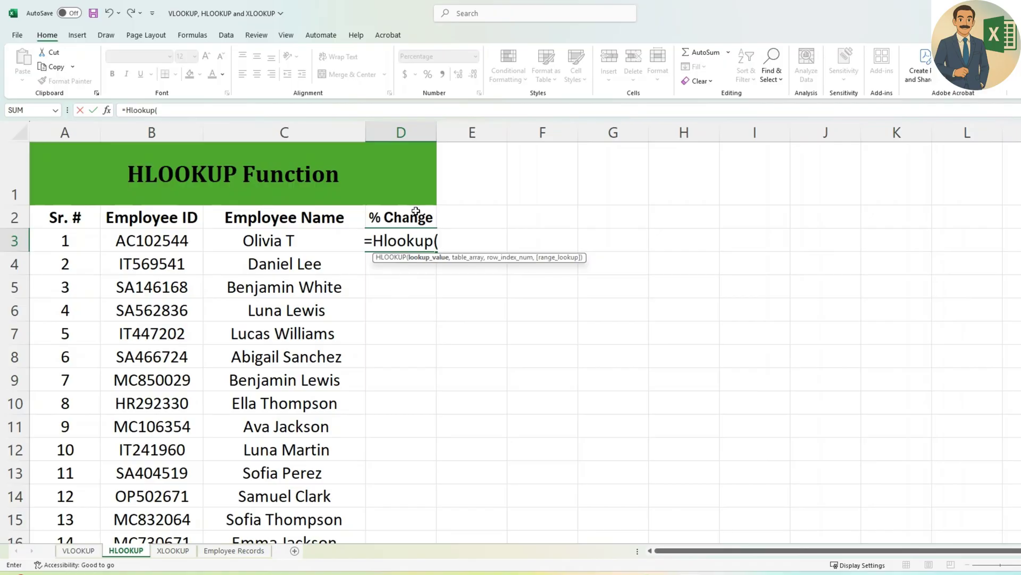
click(415, 211)
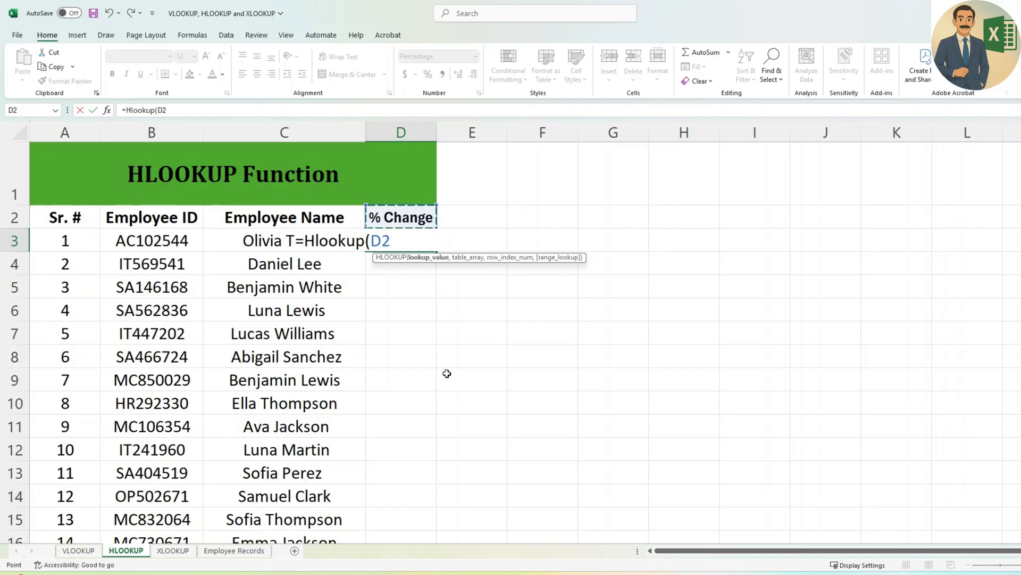
text(,)
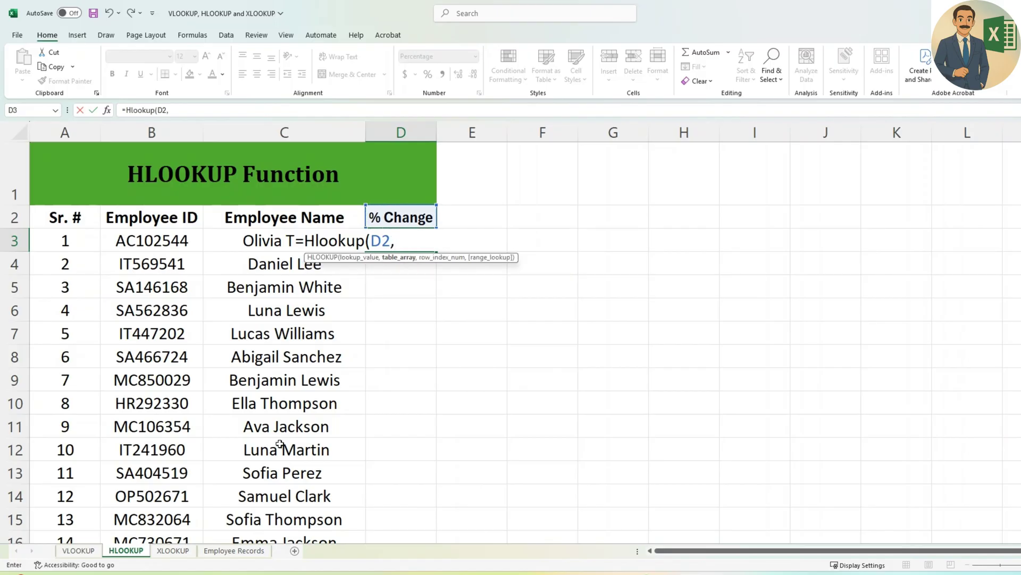
Step: Point the formula's table array to the Employee Records sheet and start selecting its range along the header row
click(226, 551)
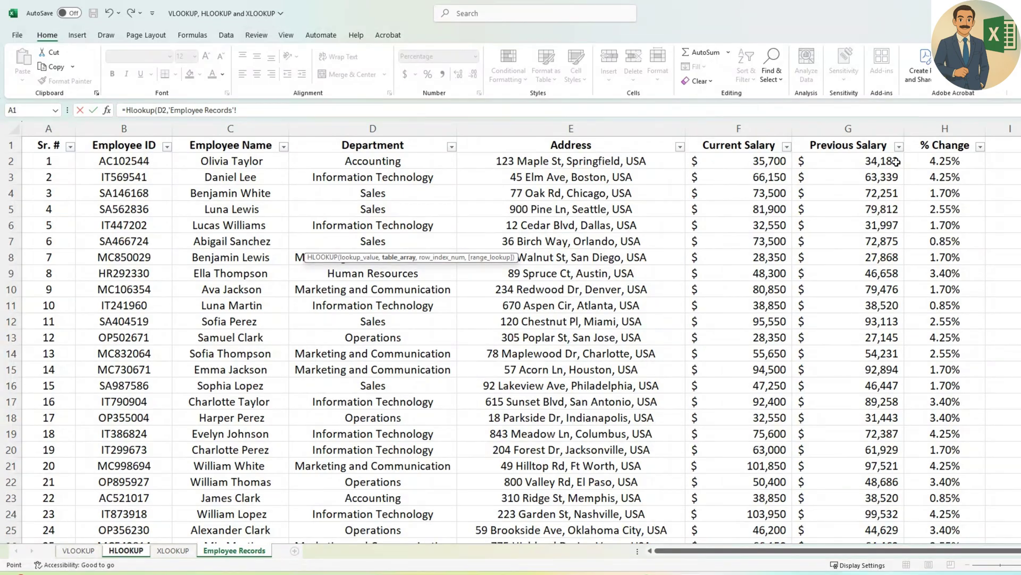
drag(130, 149, 918, 152)
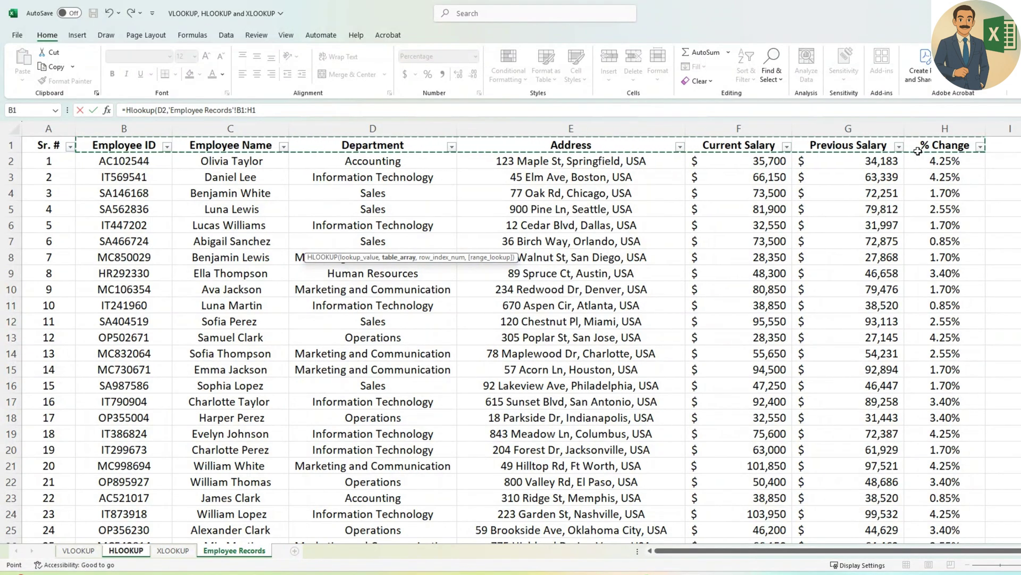
click(957, 145)
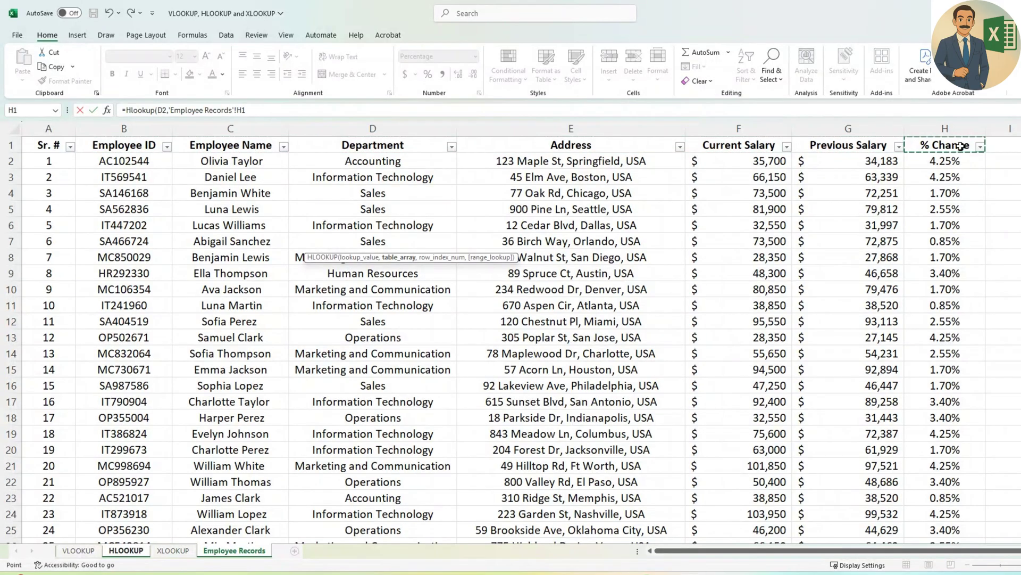
key(Left)
key(Left)
key(Left)
key(Left)
key(Left)
key(Left)
key(shift+Right)
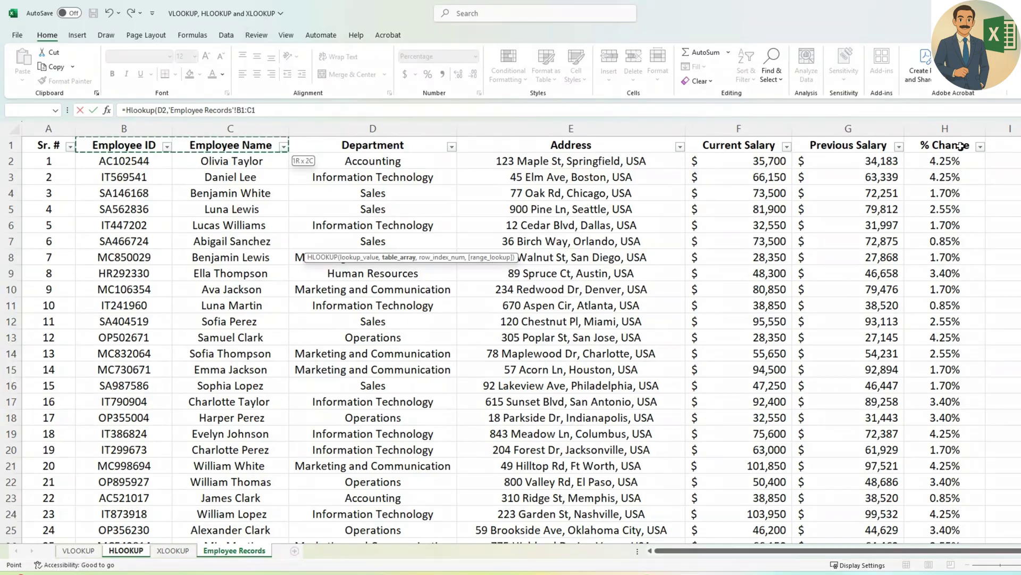
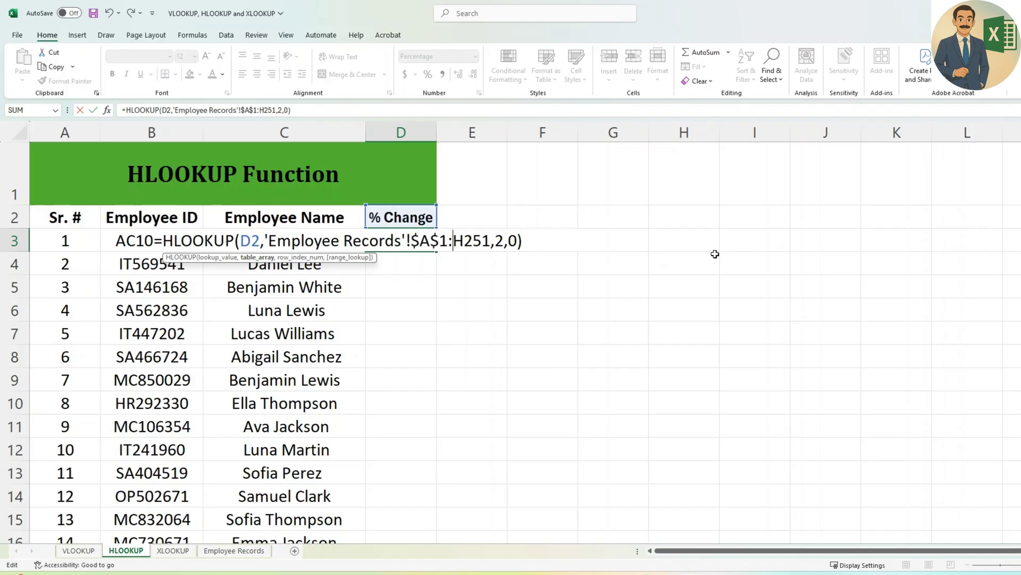
Step: Make the end reference of the D3 table array absolute as $H$251 and enter the formula
key(F4)
key(Right)
key(Right)
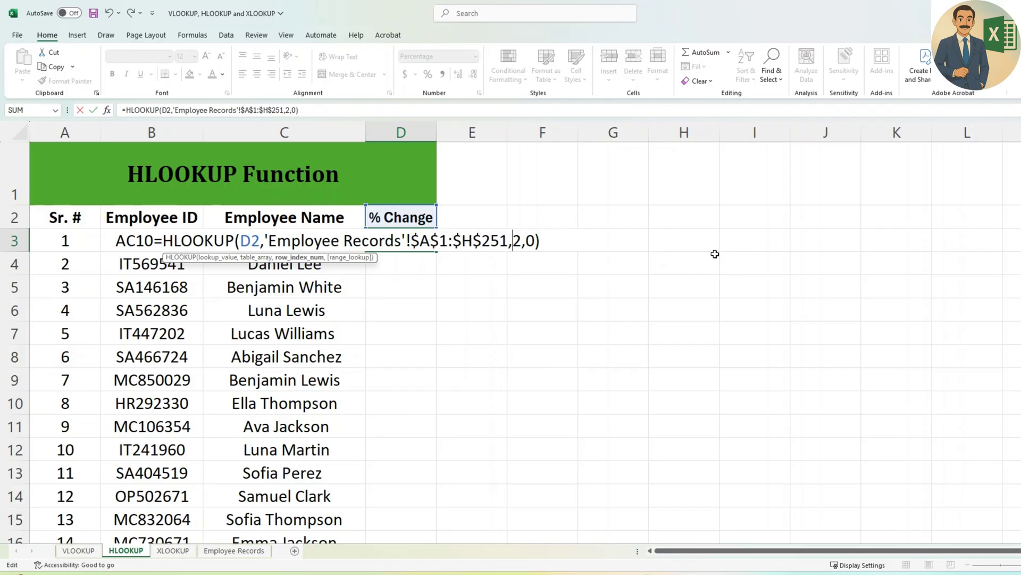
key(Return)
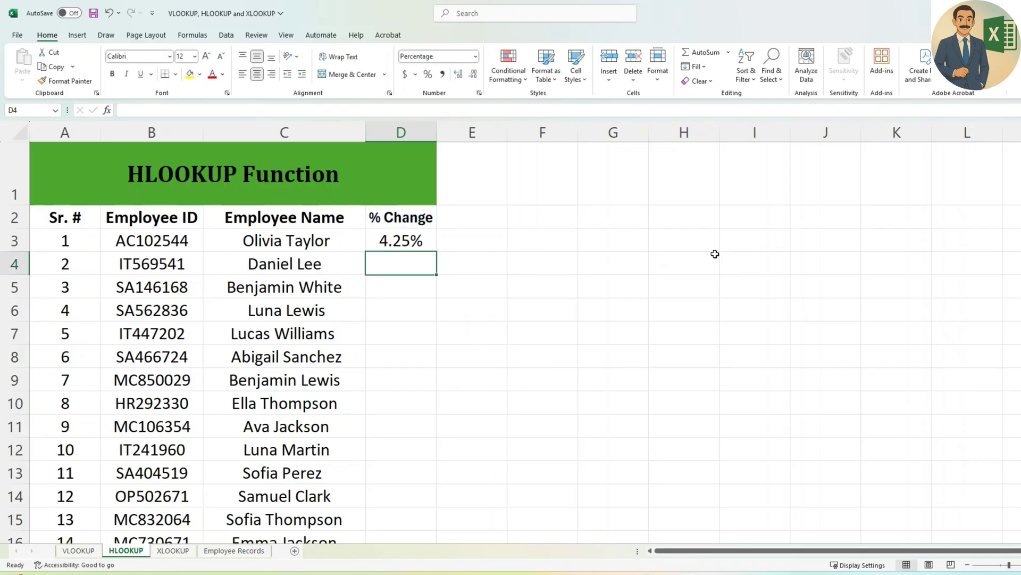
Step: Try copying the HLOOKUP formula from D3 into D4
key(ctrl+apostrophe)
key(ctrl+Return)
key(Up)
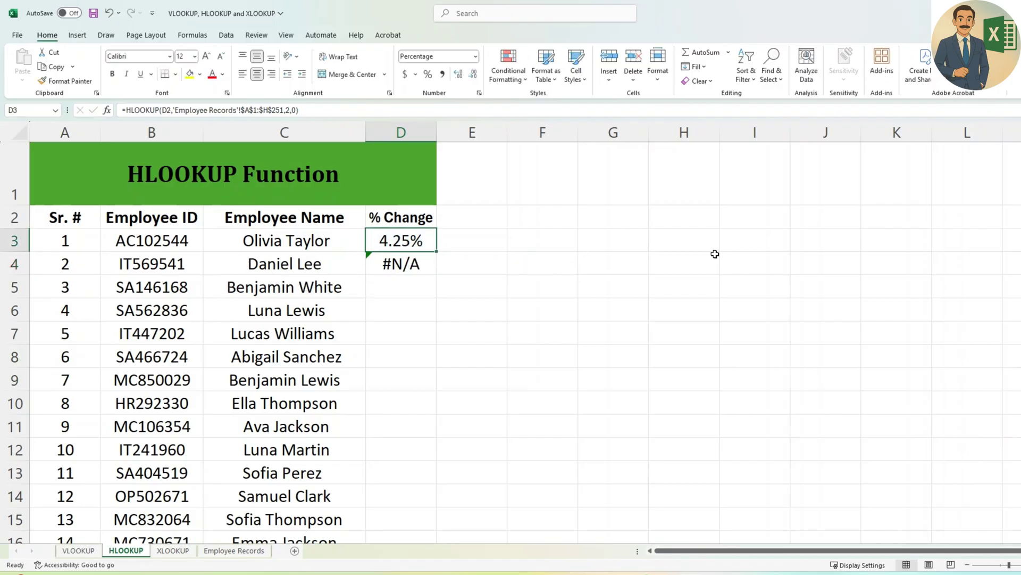
Step: Make the lookup value in the D3 HLOOKUP formula absolute as $D$2
key(F2)
key(Home)
key(Right)
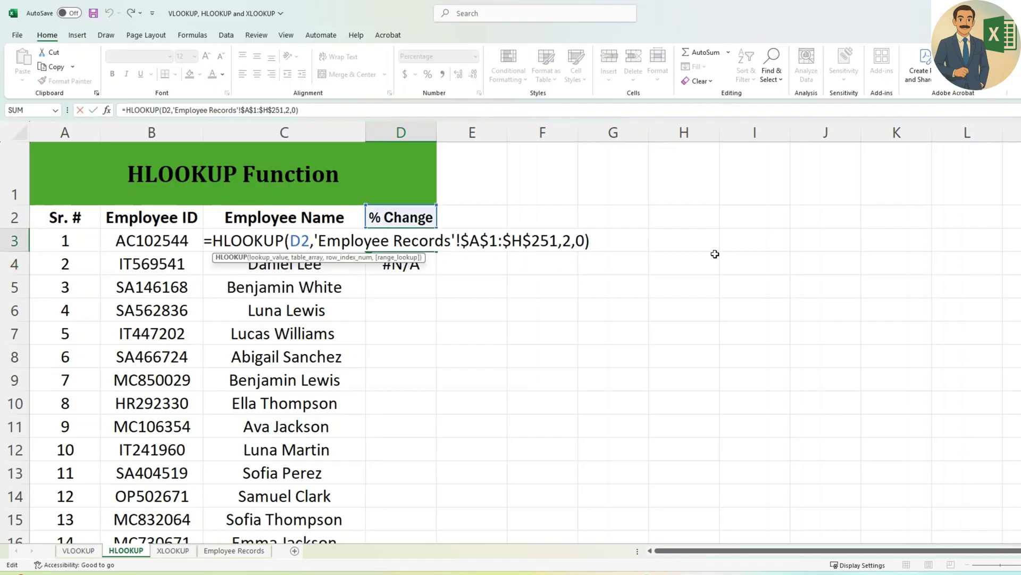
key(Right)
key(Right)
key(Right)
key(Right)
key(Right)
key(Right)
key(Right)
key(Right)
key(Right)
key(F4)
key(ctrl+Return)
Step: Copy the HLOOKUP formula with the absolute lookup value from D3 into D4
key(ctrl+c)
key(Down)
key(ctrl+v)
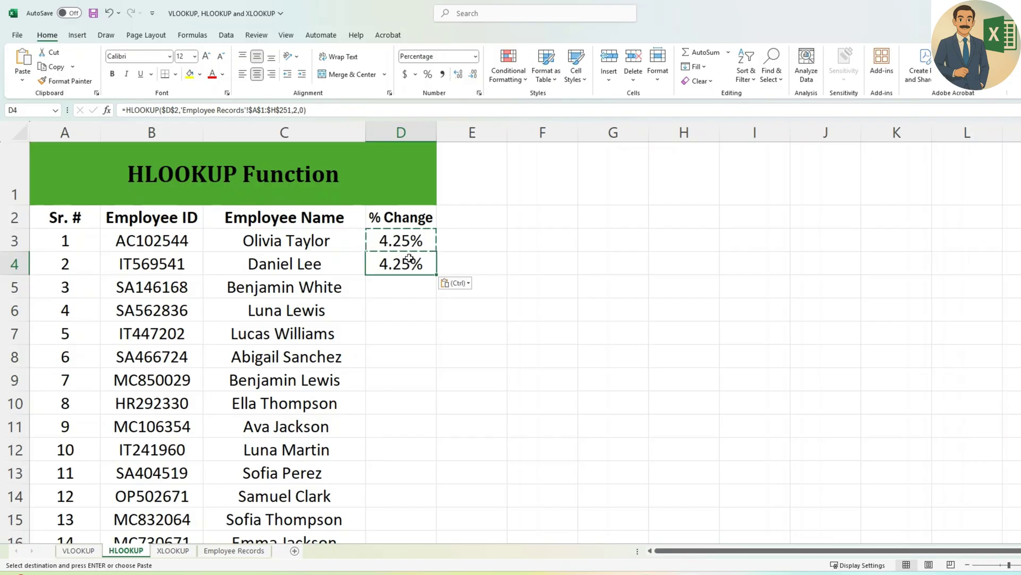
Step: Set the row index number in the D4 HLOOKUP formula to 3
key(Up)
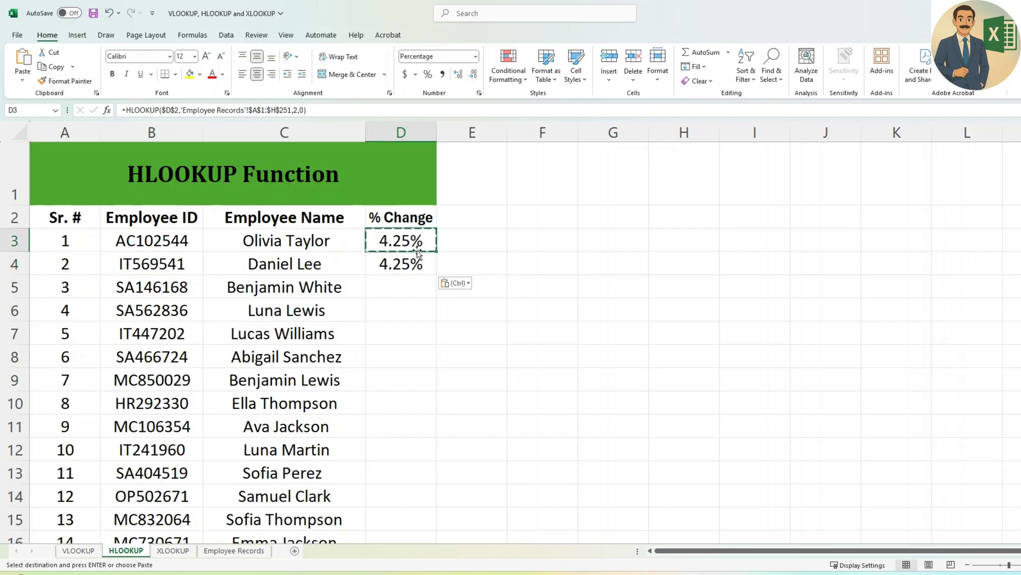
key(Down)
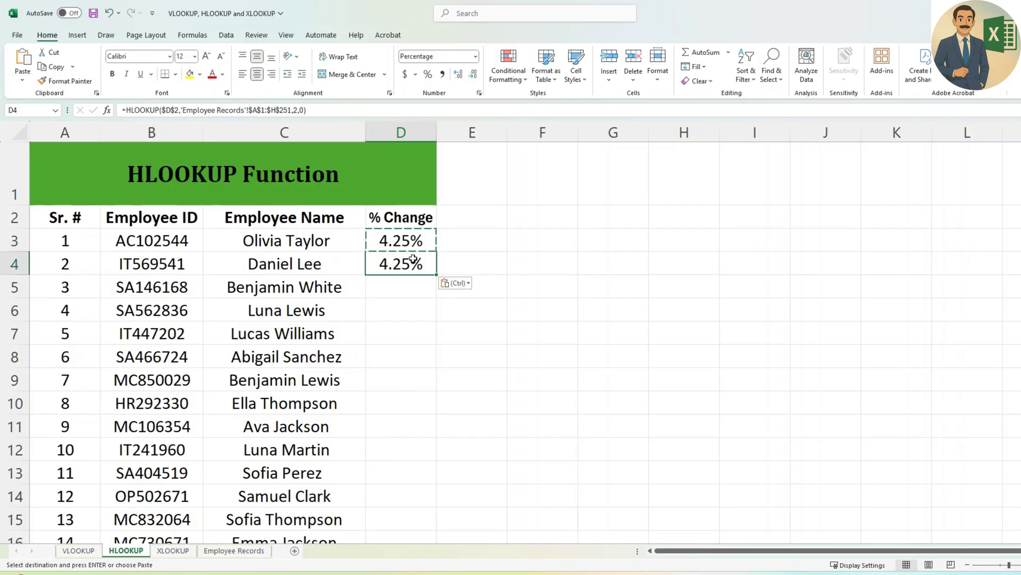
click(297, 114)
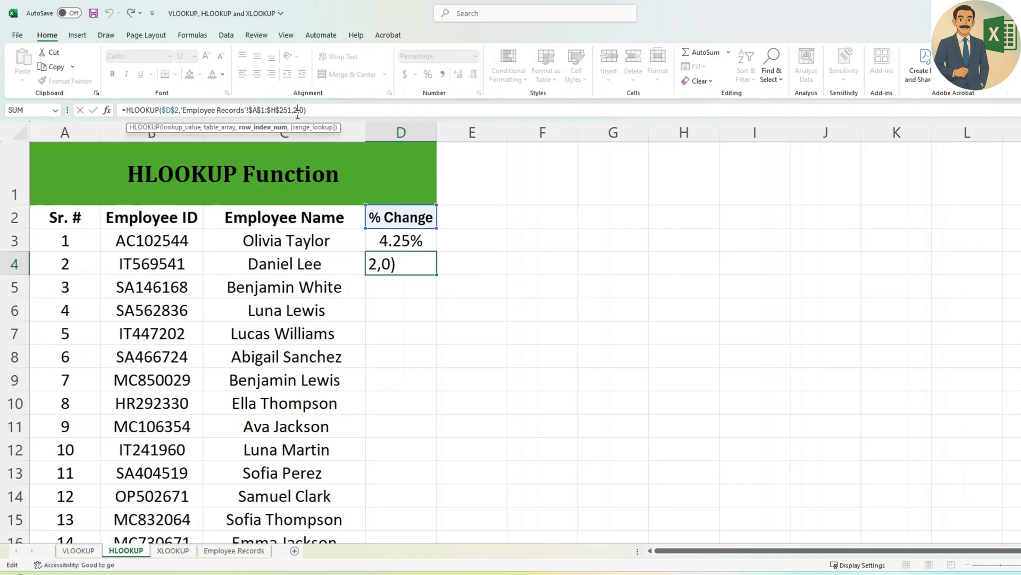
key(Return)
key(Up)
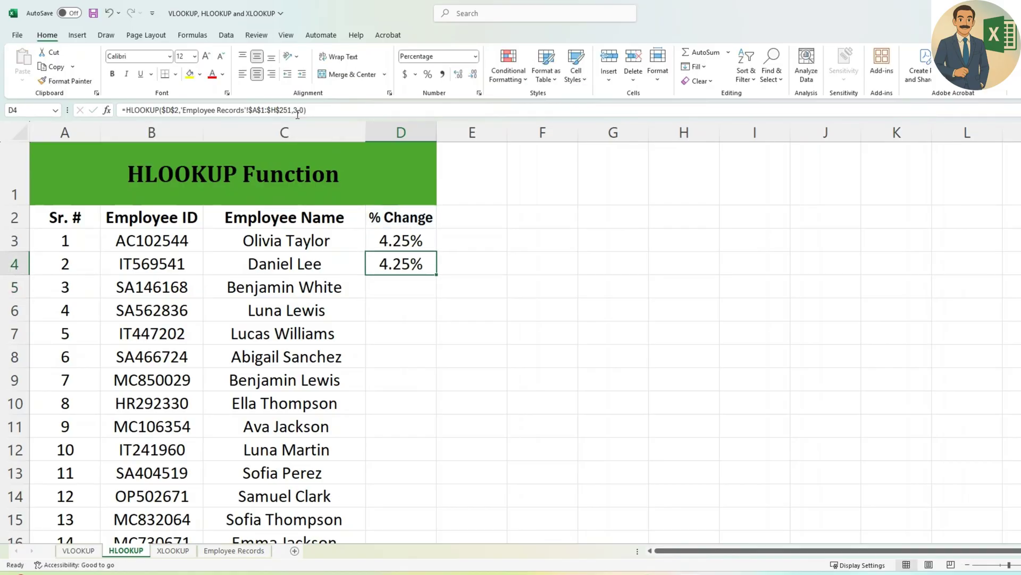
Step: Copy the D4 formula into D5 and advance its row index number to the next employee's row
key(ctrl+c)
key(Down)
key(ctrl+v)
key(F2)
key(Left)
key(Left)
key(Left)
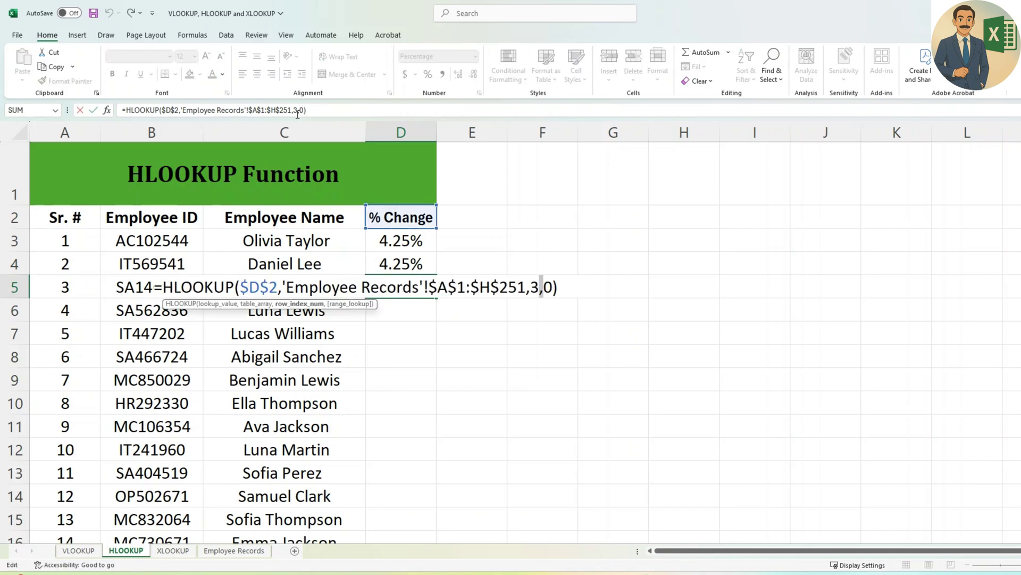
key(Return)
Step: Enter the row index numbers 2, 3 and 4 in helper cells E3 to E5
key(Up)
key(Up)
key(Up)
key(Right)
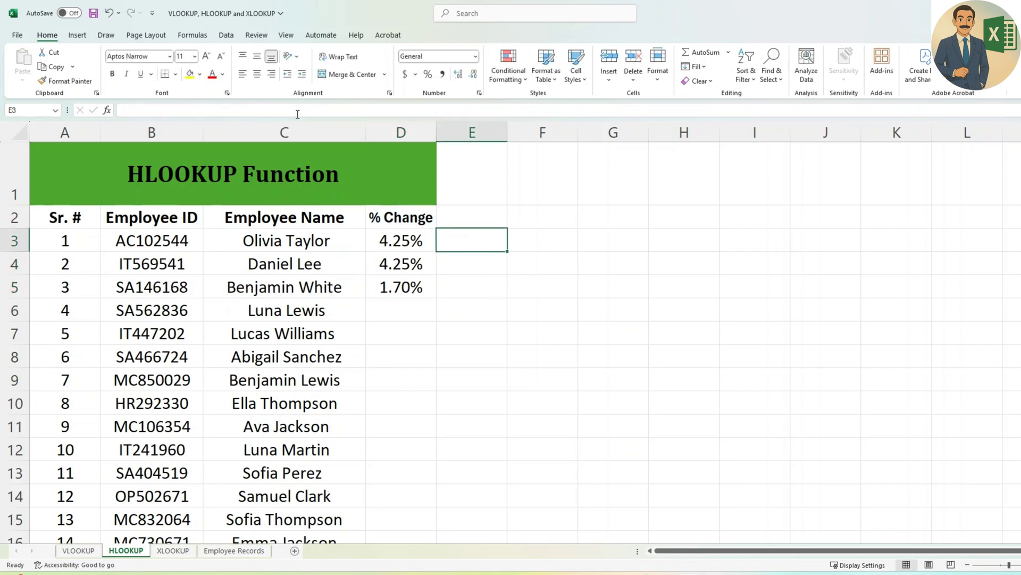
key(Left)
key(Down)
key(Up)
key(Right)
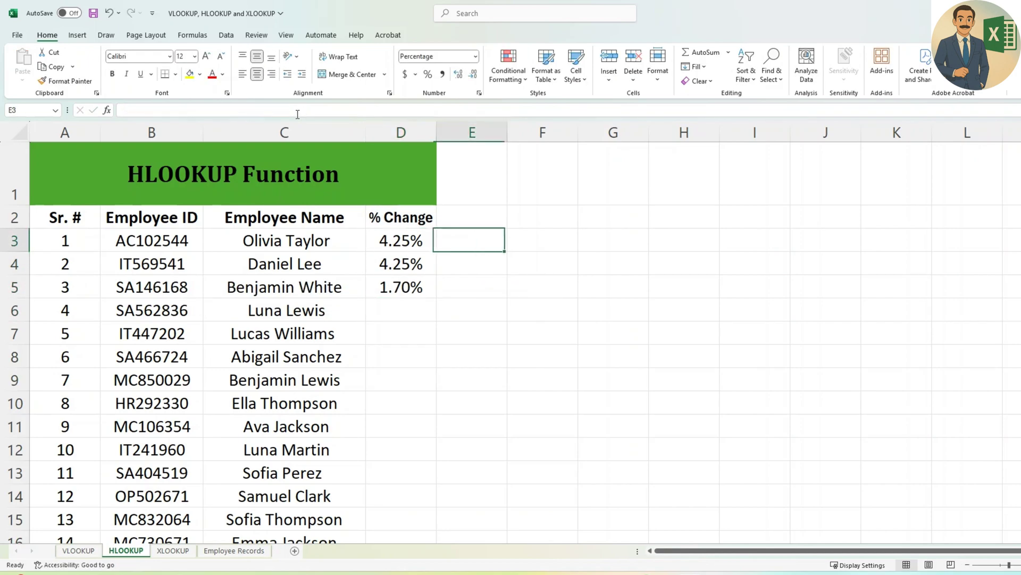
text(2)
key(Return)
text(3)
key(Return)
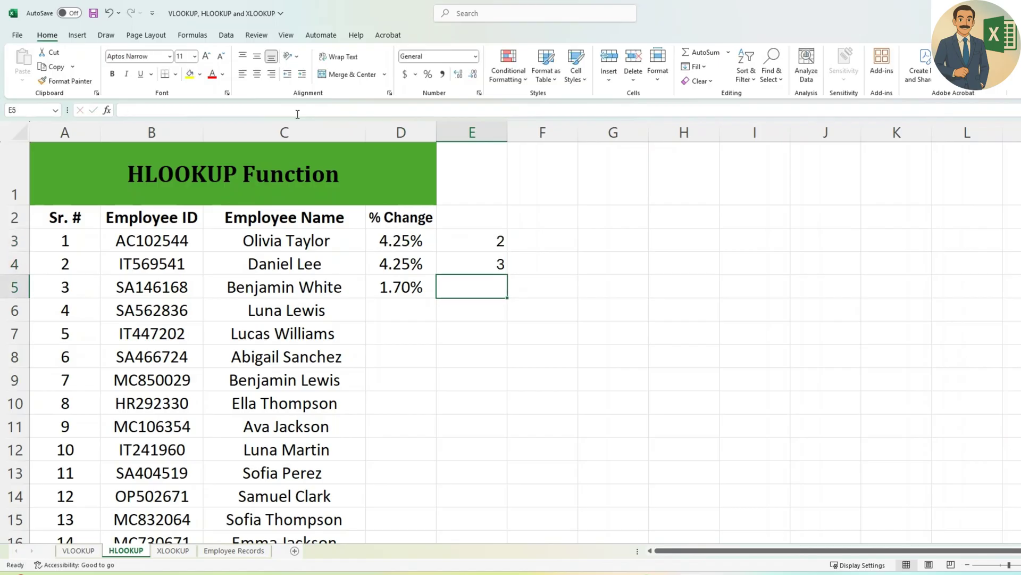
text(4)
key(Return)
Step: Extend the helper number series in column E from E3:E5 down to E252
key(Up)
key(Up)
key(shift+Down)
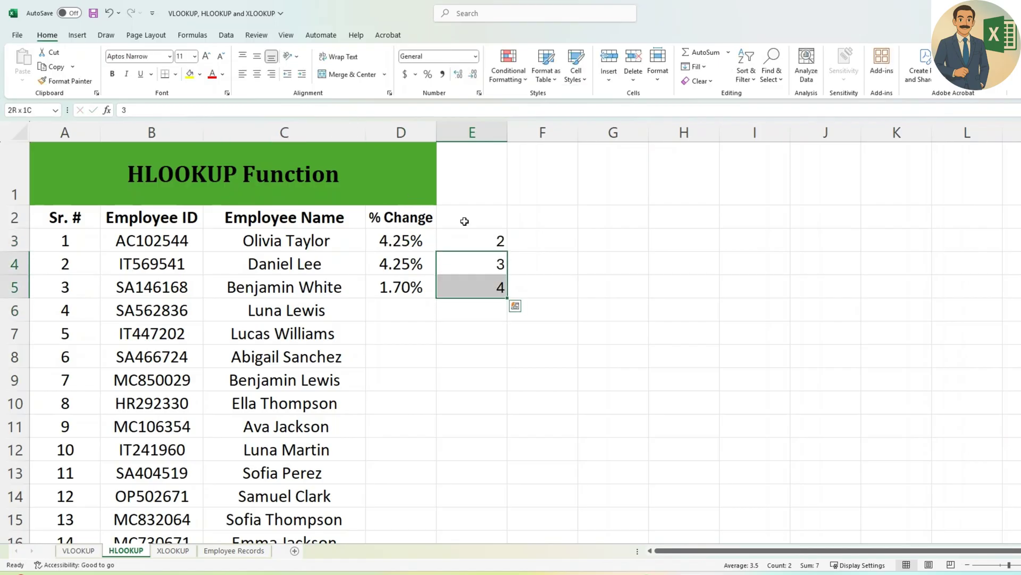
drag(485, 237, 568, 521)
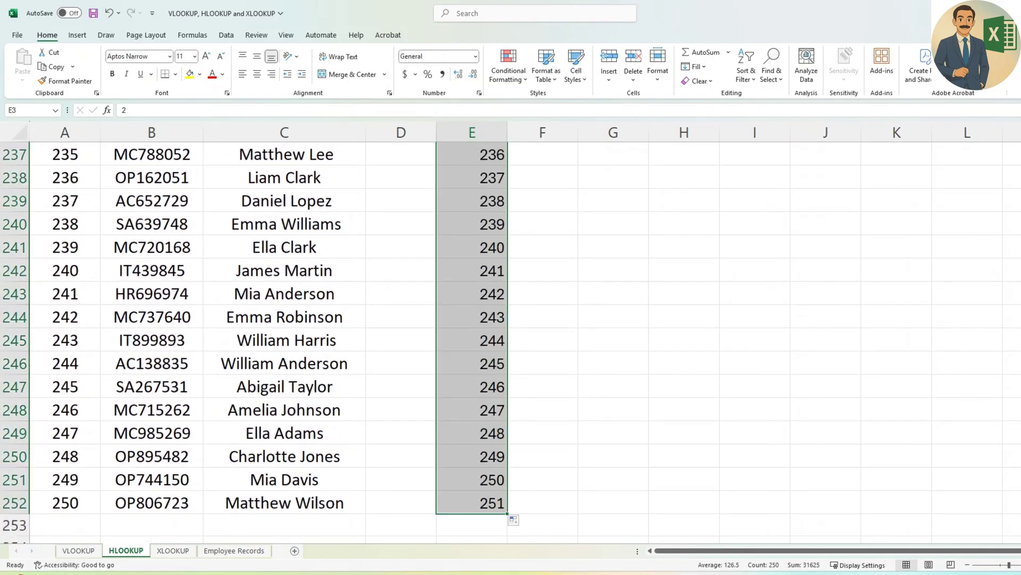
Step: Replace the fixed row index number in the D3 HLOOKUP formula with a reference to E3
scroll(373, 340, up, 20)
click(386, 240)
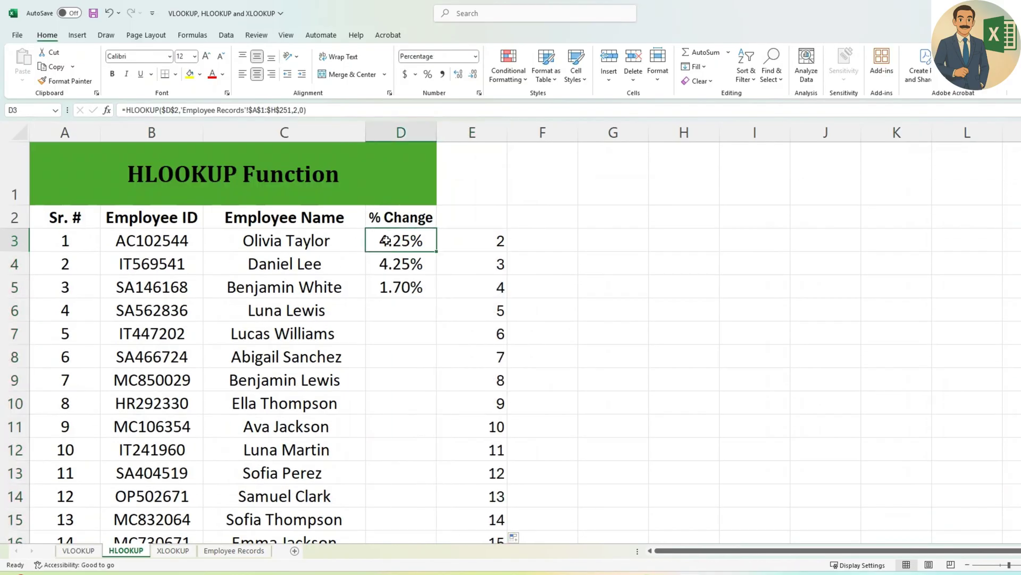
click(299, 110)
key(BackSpace)
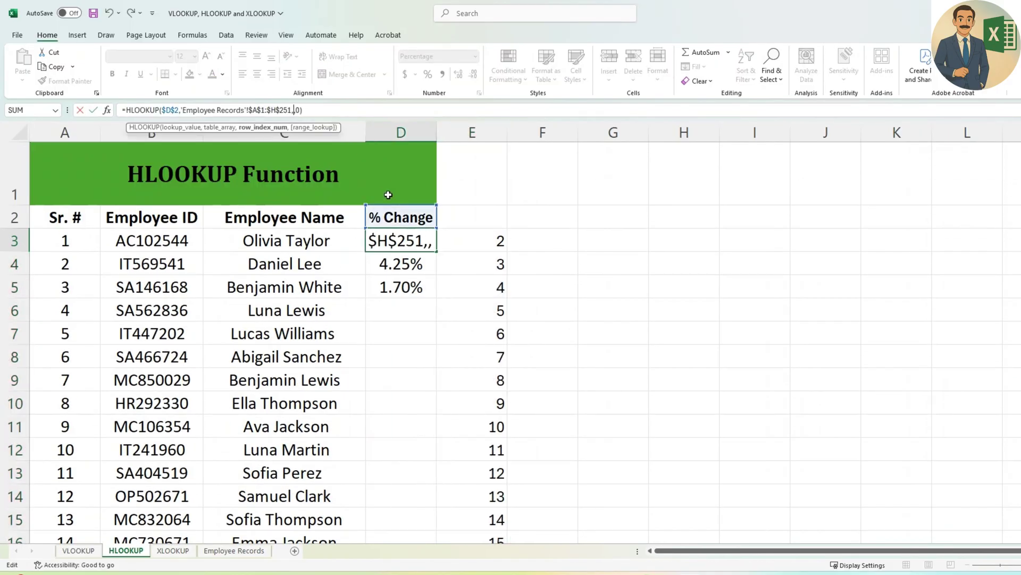
click(494, 239)
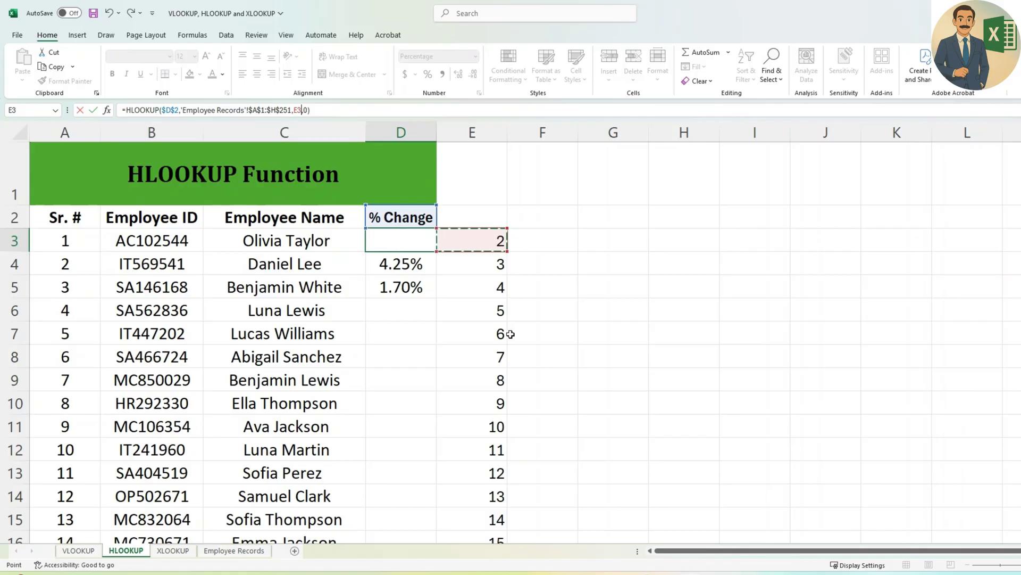
key(ctrl+Return)
Step: Copy the D3 HLOOKUP formula into D4 so that its row index refers to E4
key(ctrl+c)
key(shift+Down)
key(shift+Down)
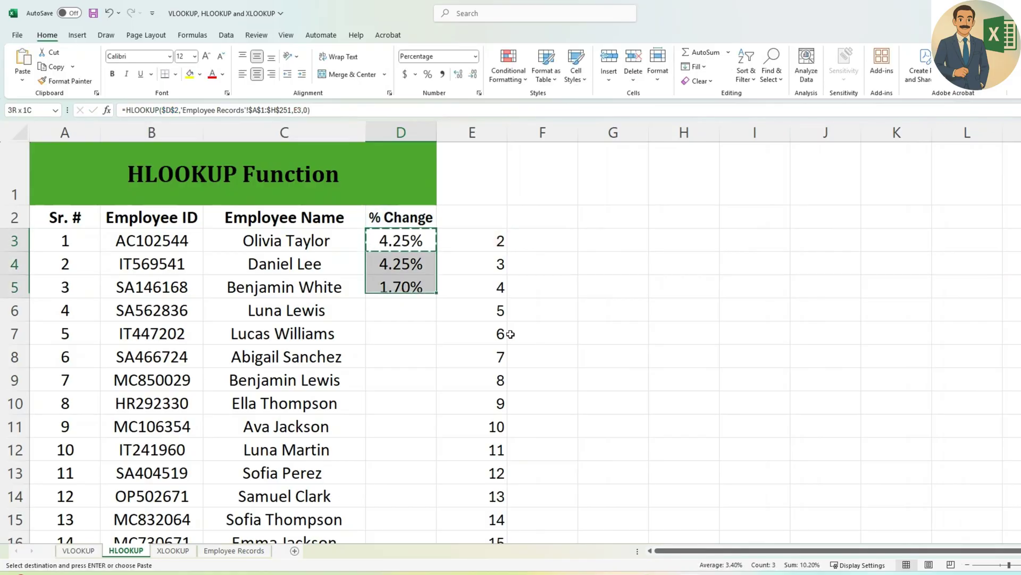
key(shift+Up)
key(shift+Up)
key(Down)
key(F2)
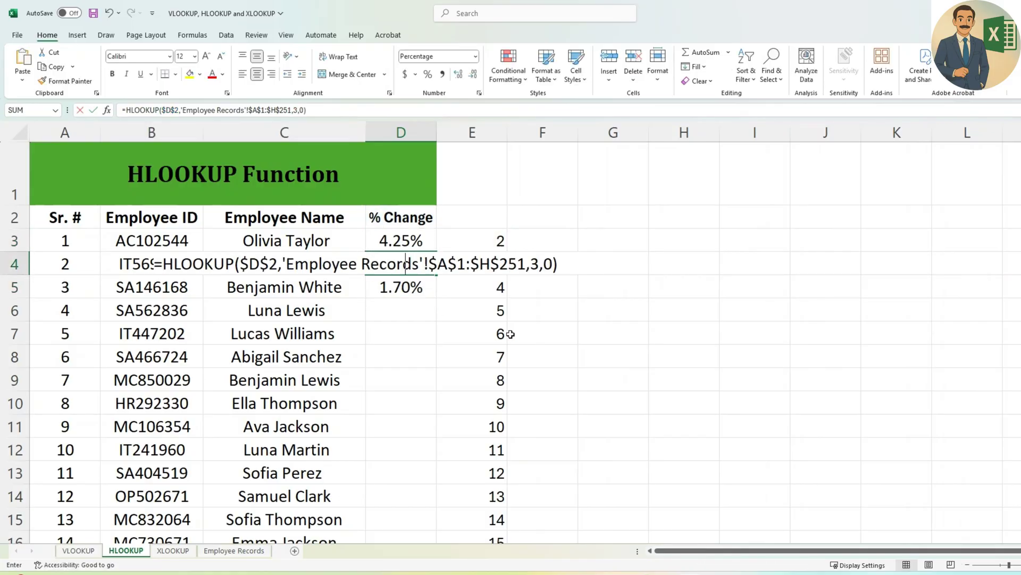
key(Escape)
text(v)
key(Return)
key(Up)
key(ctrl+z)
key(Up)
Step: Copy the HLOOKUP formula from D4 into D5
key(ctrl+c)
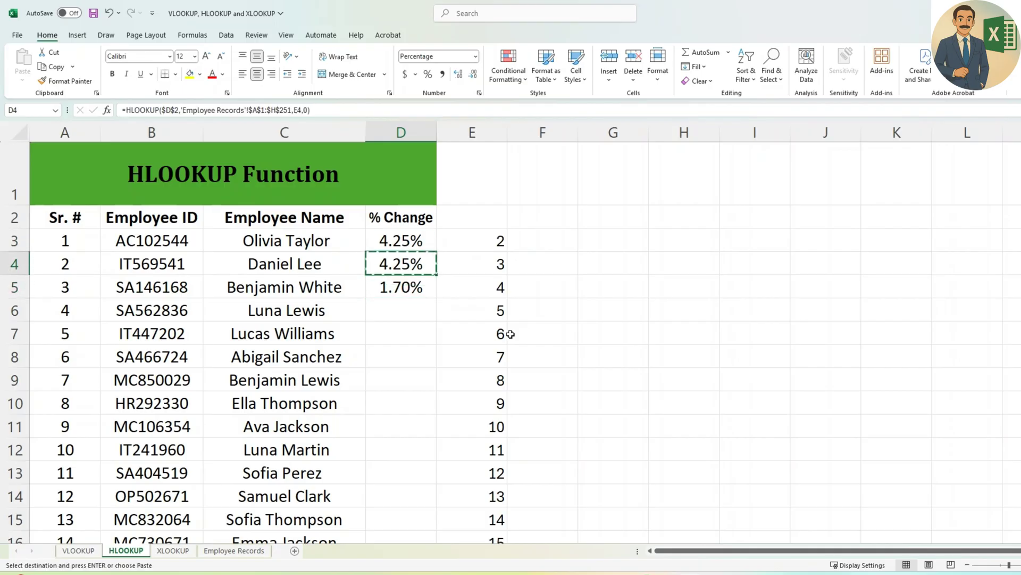
key(Down)
key(ctrl+v)
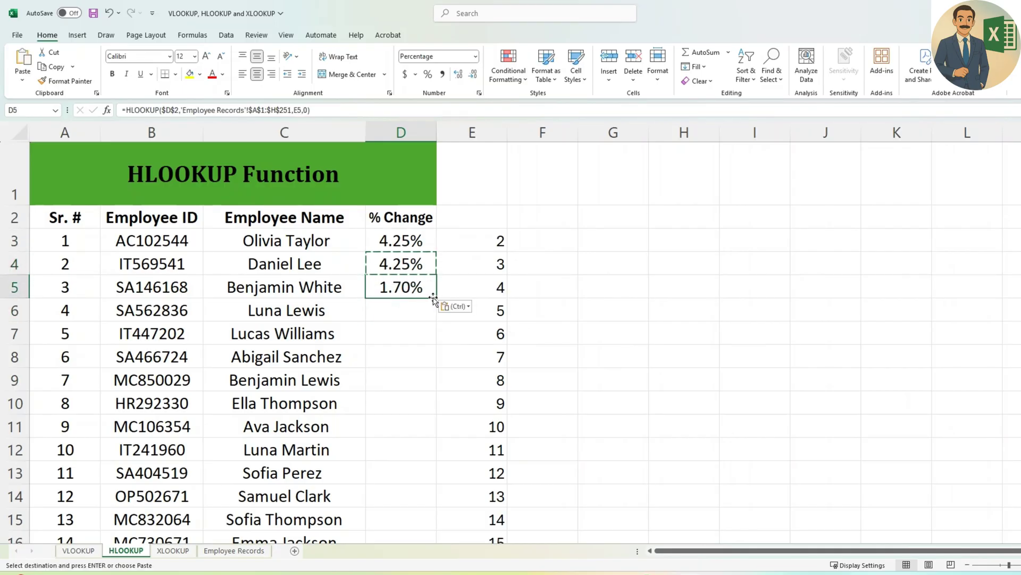
Step: Fill the HLOOKUP formula from D5 down the % Change column to D252
mouse_move(436, 298)
mouse_down()
mouse_move(426, 540)
mouse_move(440, 538)
mouse_move(443, 517)
mouse_move(440, 539)
mouse_up()
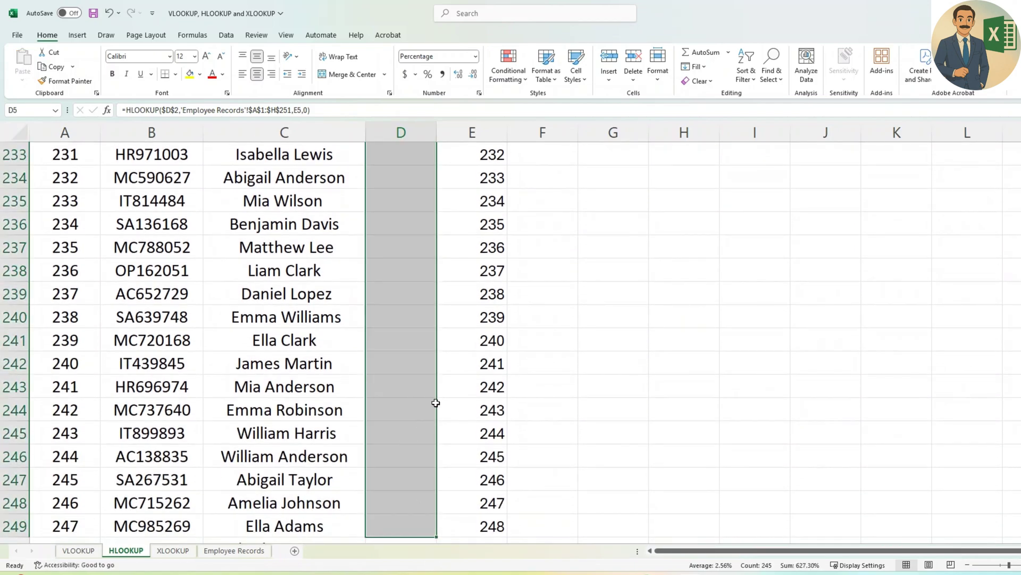
scroll(433, 401, down, 7)
middle_click(452, 266)
scroll(432, 271, up, 2)
click(429, 261)
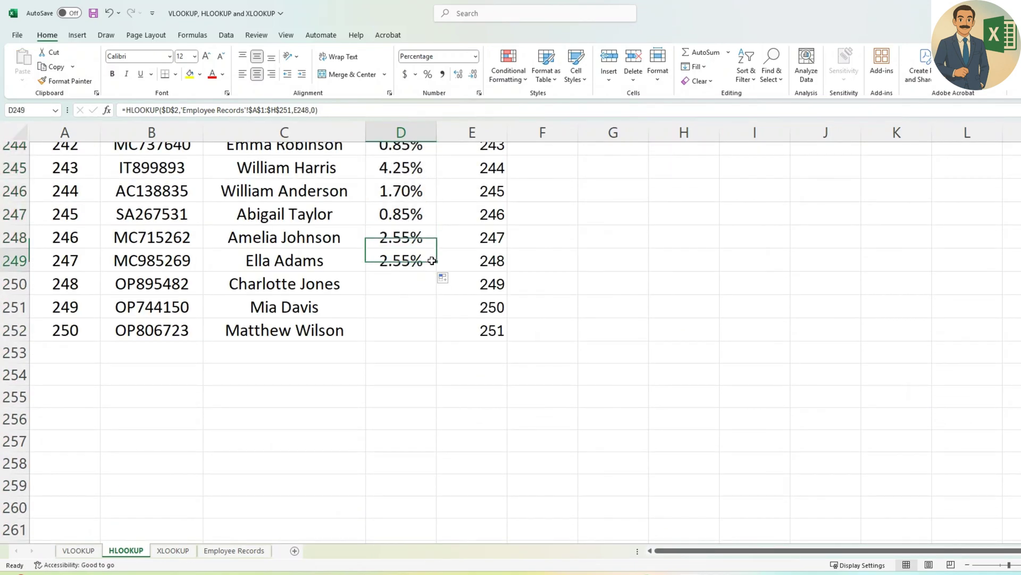
drag(437, 272, 431, 337)
click(397, 299)
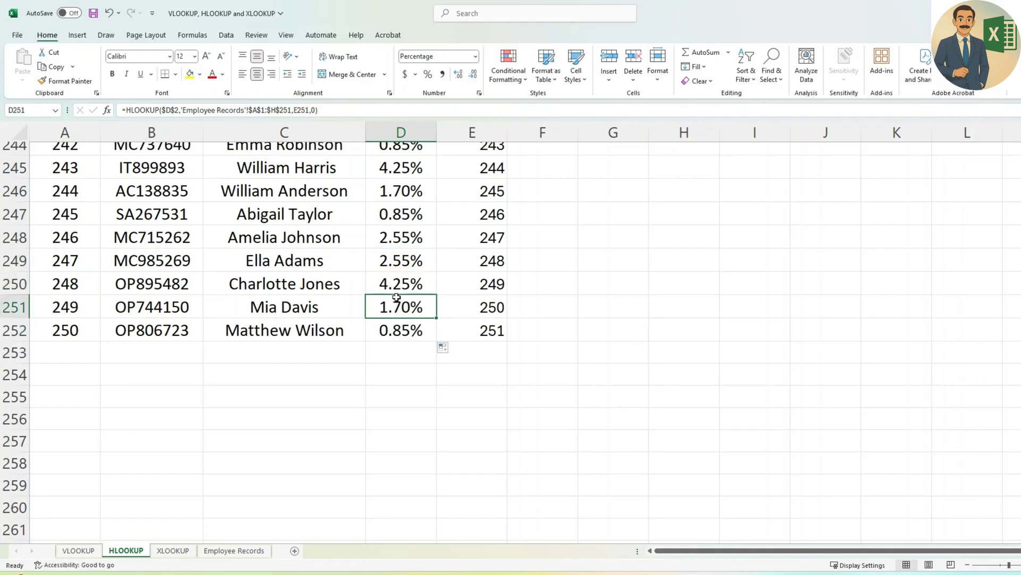
Step: Examine the first rows of the HLOOKUP sheet, checking the % Change formula, its heading and the neighbouring employee columns
key(ctrl+Up)
key(Down)
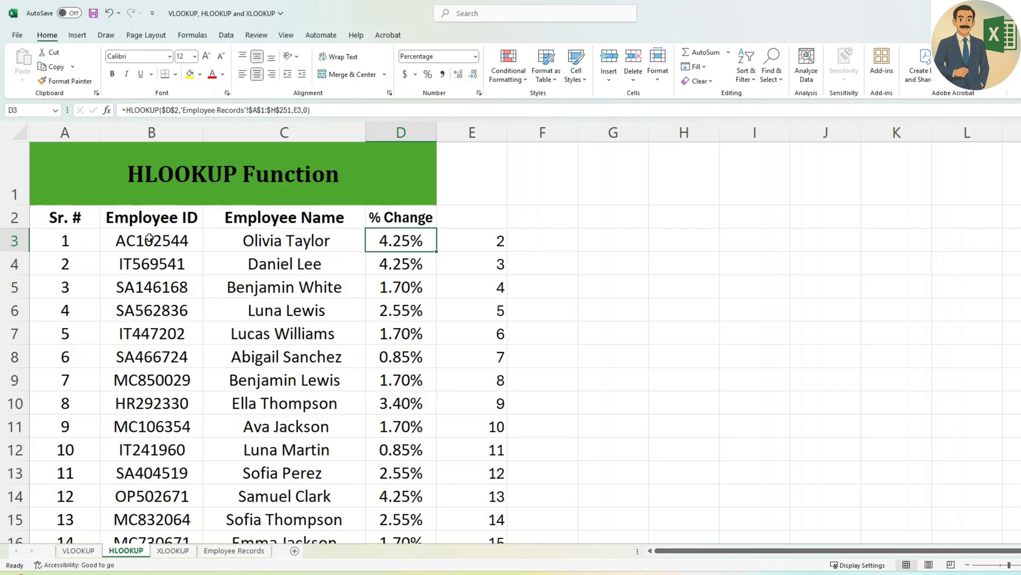
key(Up)
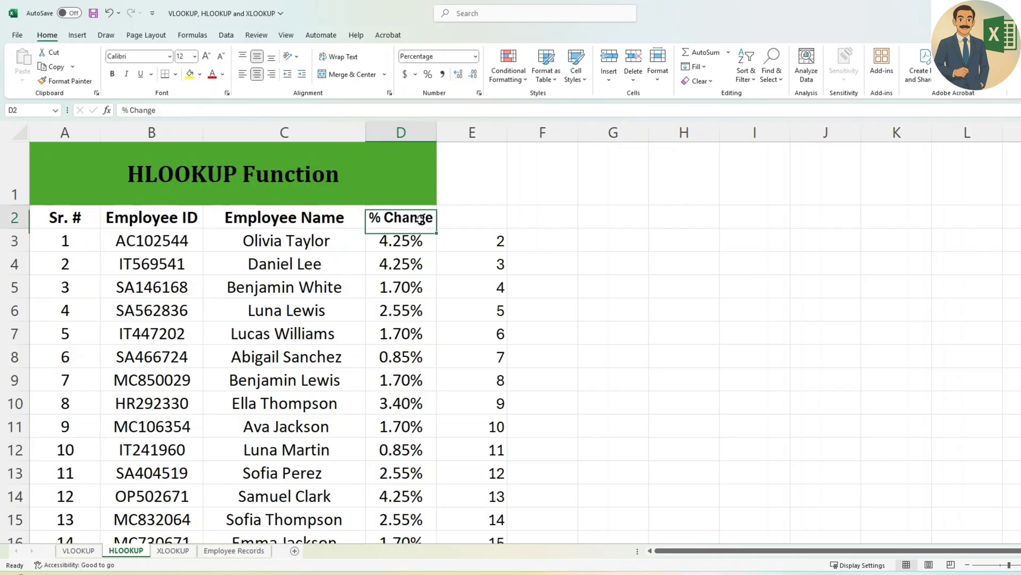
key(Down)
key(Left)
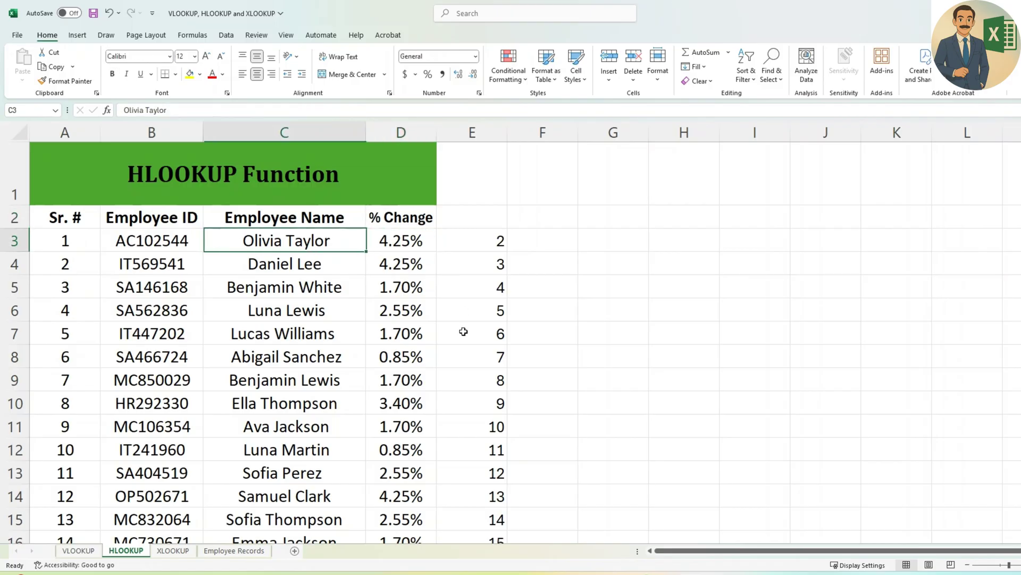
key(Left)
key(Right)
key(Right)
key(Right)
key(Left)
Step: Save the workbook and switch to the XLOOKUP sheet
click(234, 550)
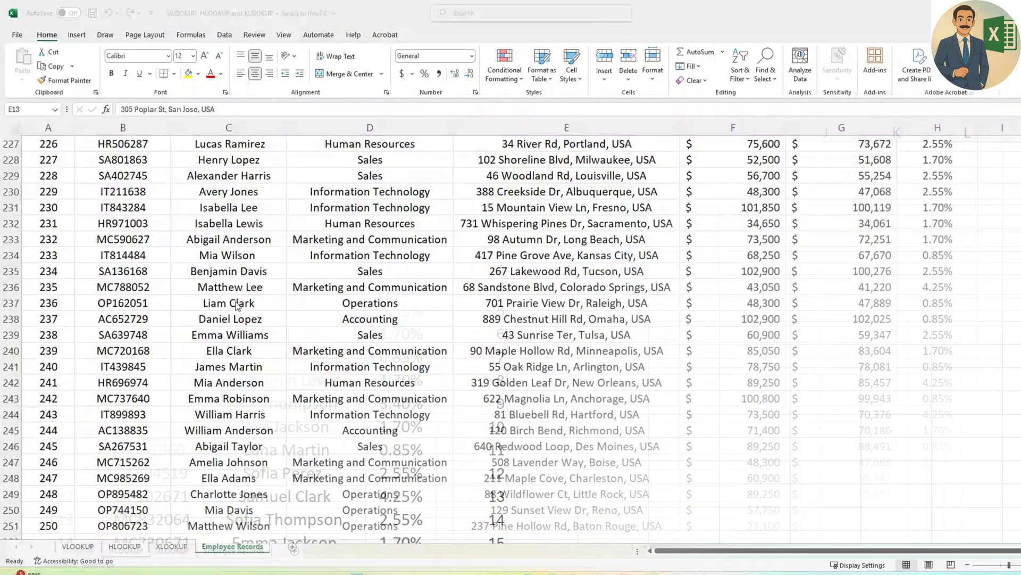
key(ctrl+s)
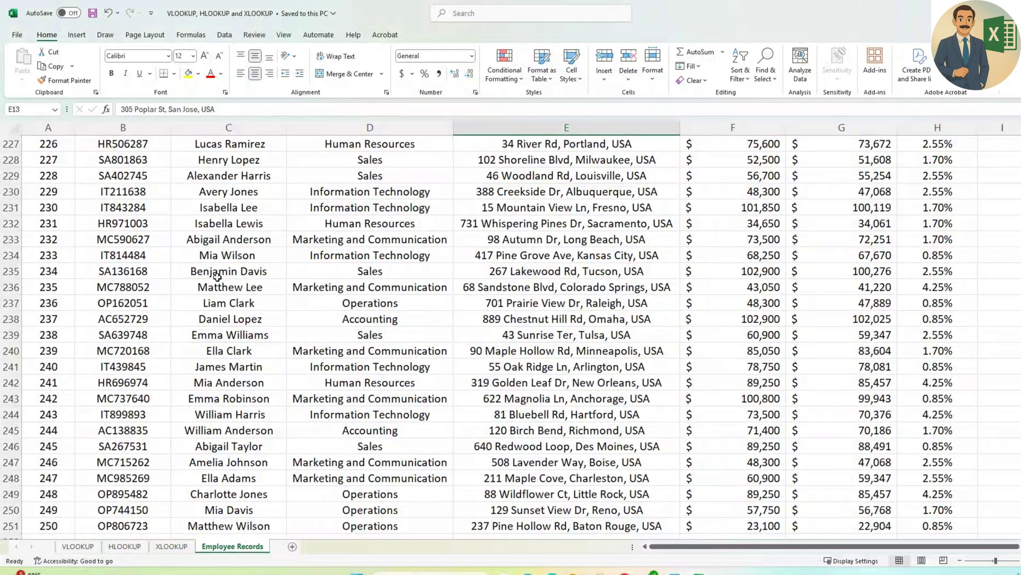
click(178, 547)
click(294, 276)
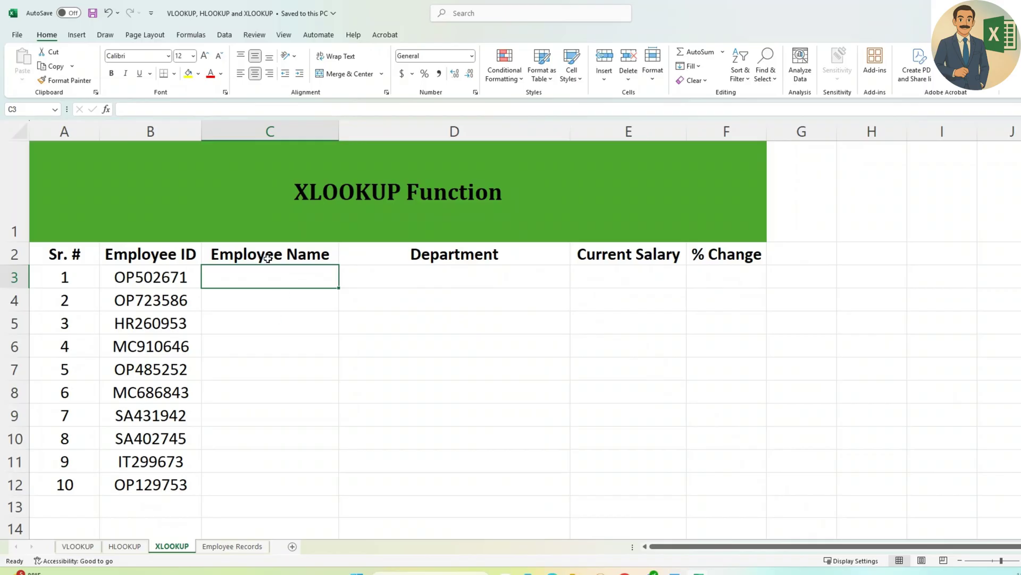
Step: Examine the XLOOKUP sheet's Employee Name, Department, Current Salary and % Change headings and the employee IDs in B3:B12
click(251, 259)
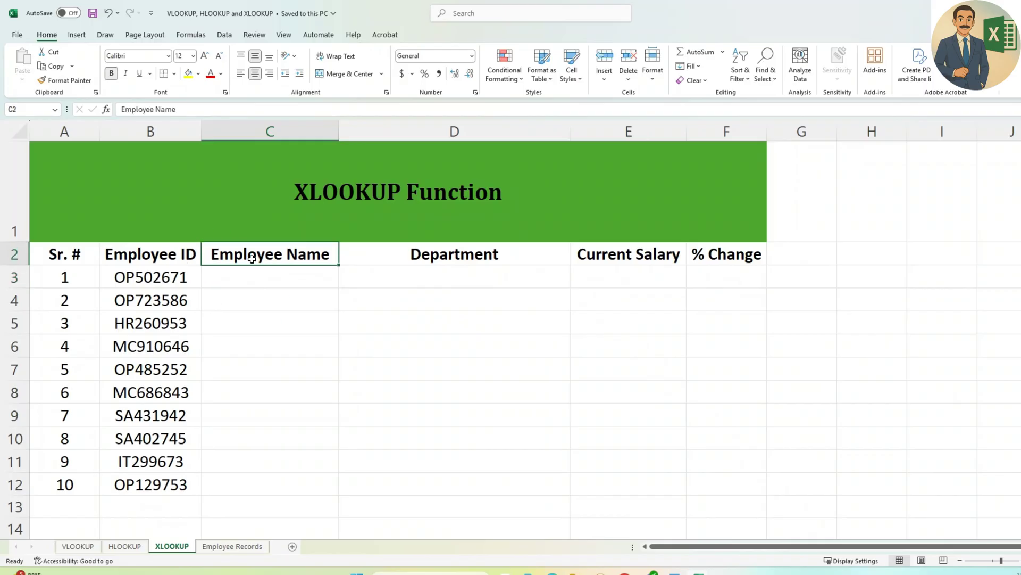
click(463, 264)
click(624, 262)
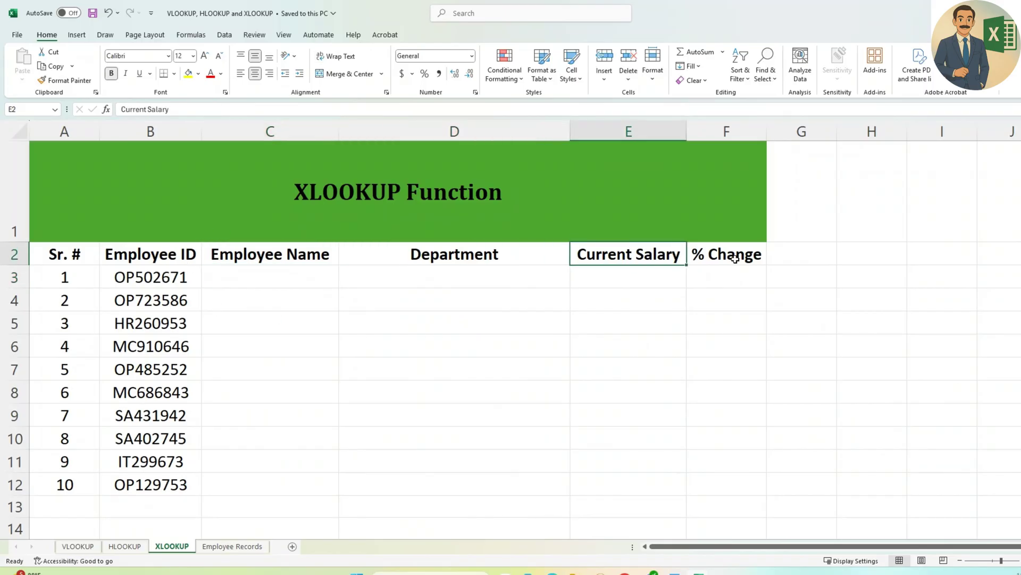
click(737, 259)
drag(147, 276, 151, 477)
Step: Begin an XLOOKUP formula in C3 of the XLOOKUP sheet with B3 as the lookup value
click(277, 281)
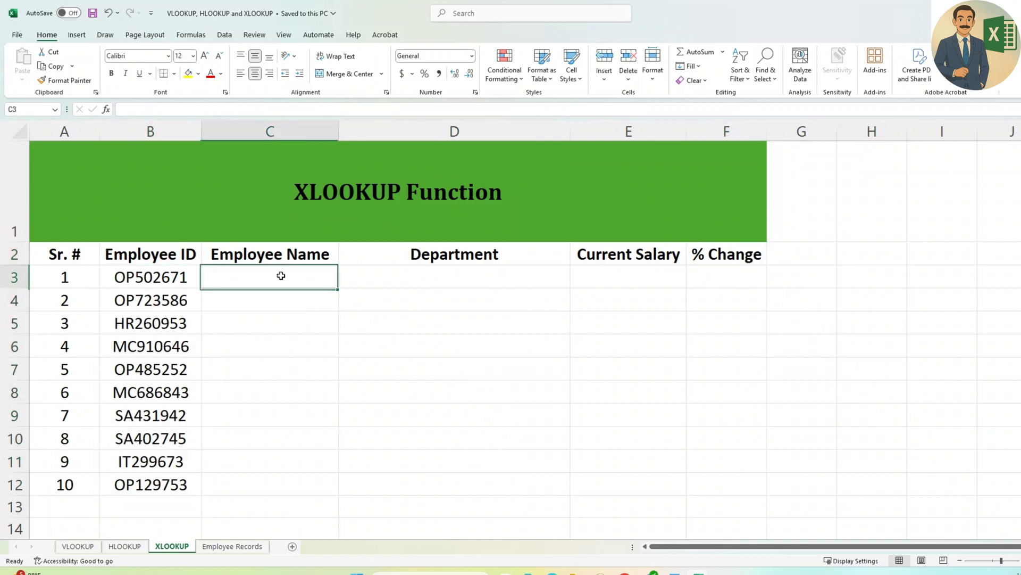
text(=)
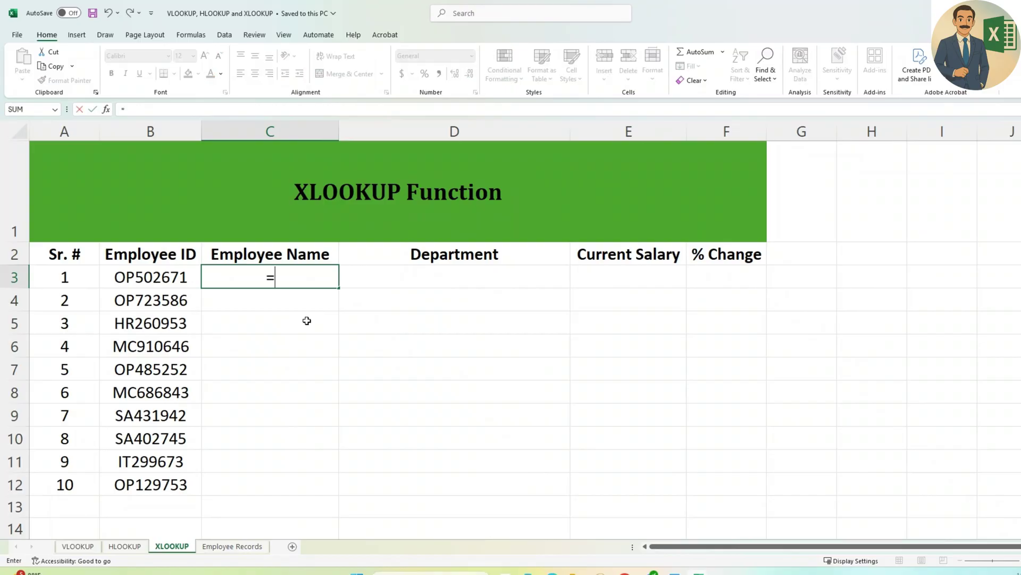
text(XL)
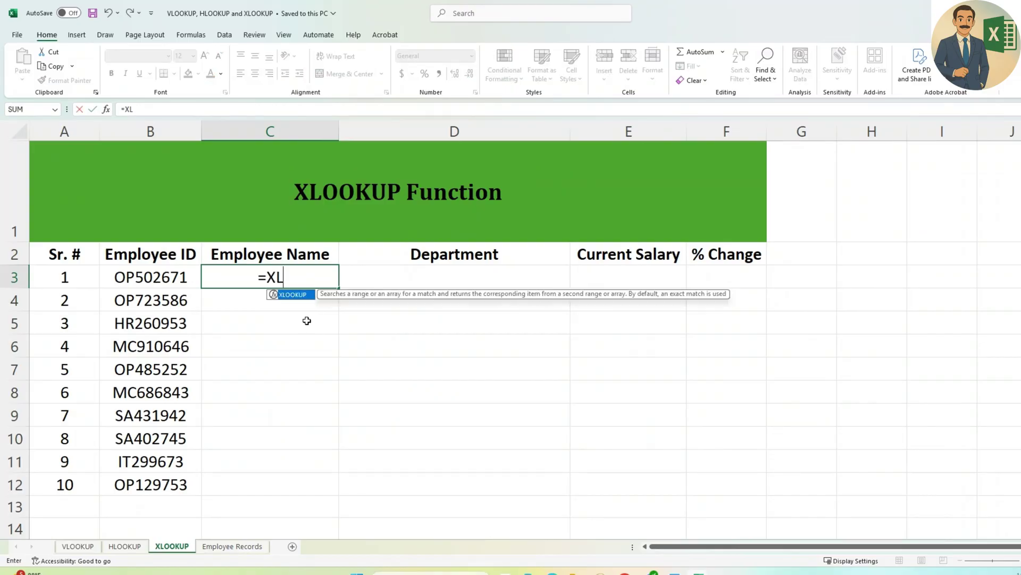
text(OOKUO)
key(BackSpace)
text(P)
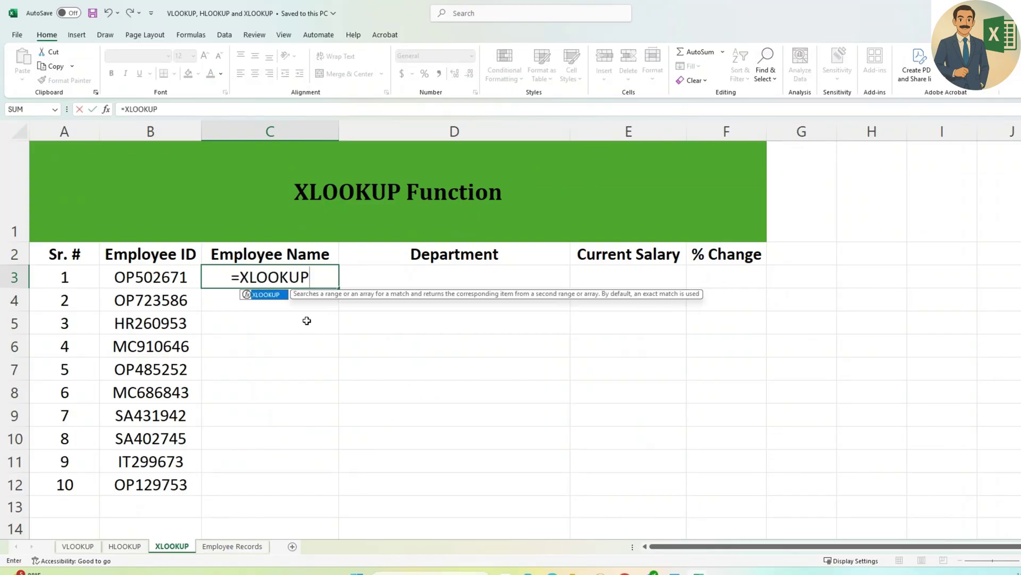
text(()
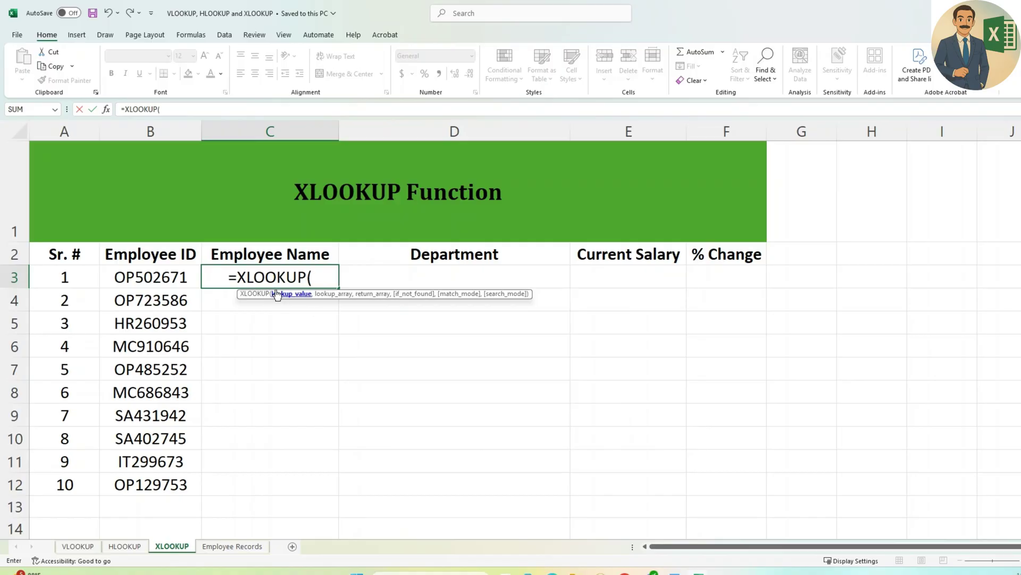
click(166, 278)
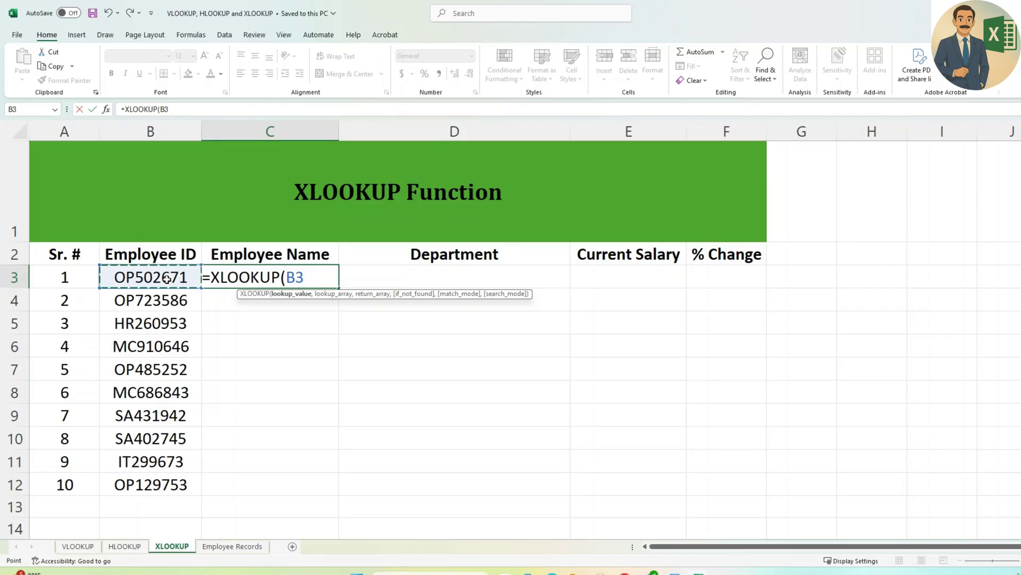
text(,)
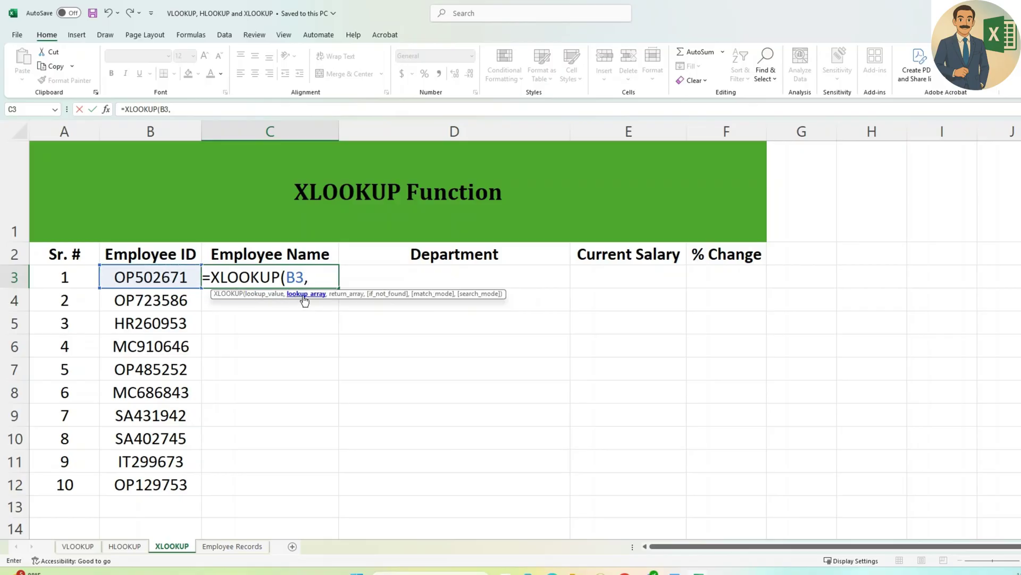
Step: Set the formula's lookup array to Employee Records B1:B251 and its return array to Employee Records C1:C251
click(233, 547)
click(163, 282)
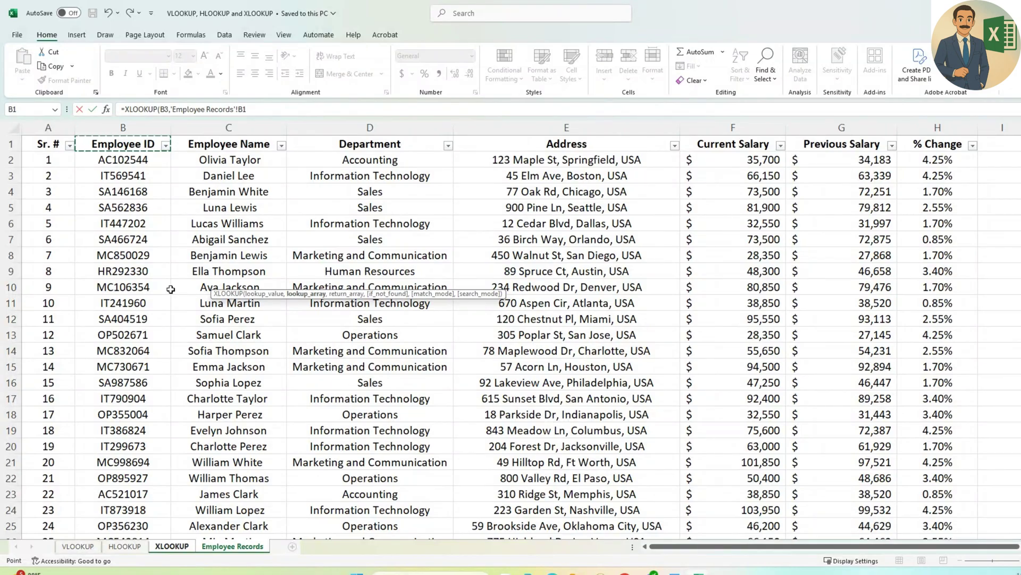
key(ctrl+shift+Down)
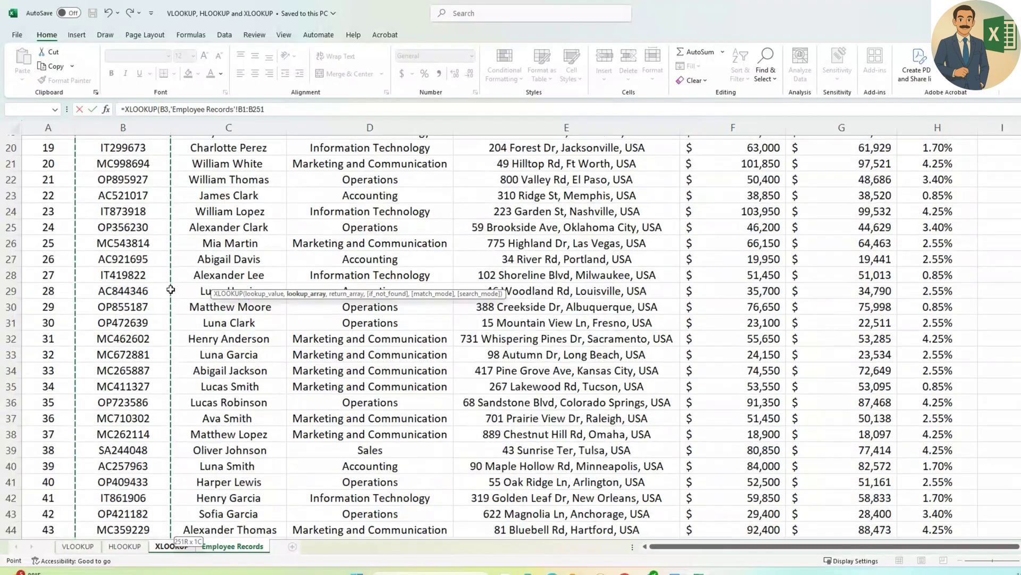
text(,)
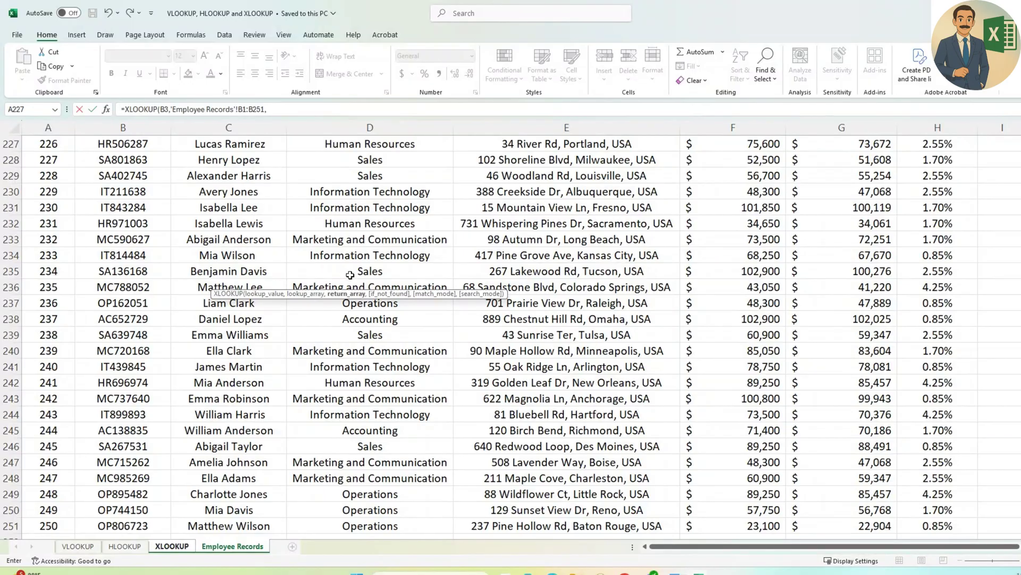
scroll(244, 226, up, 2)
click(244, 226)
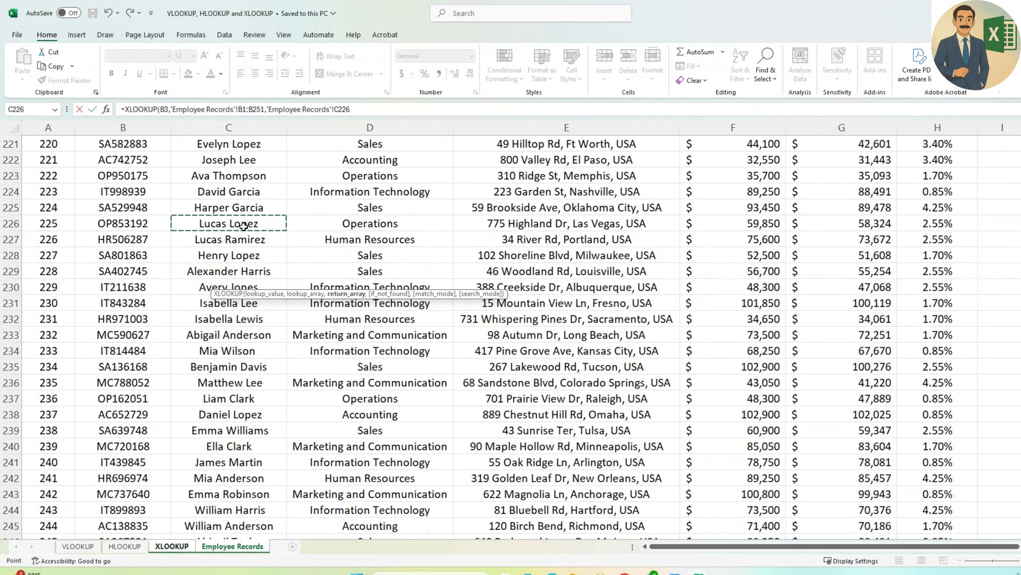
key(ctrl+Up)
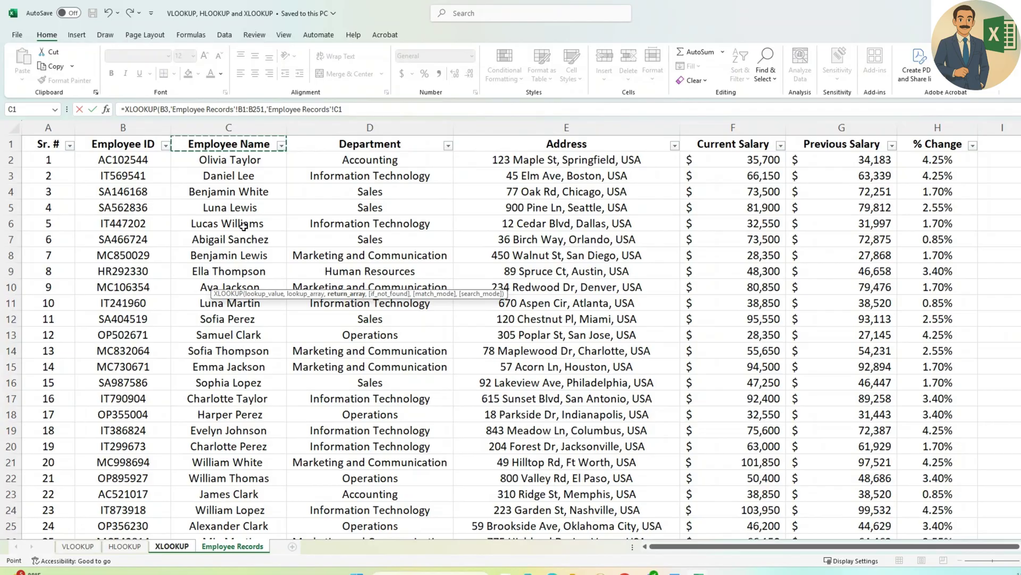
key(ctrl+shift+Down)
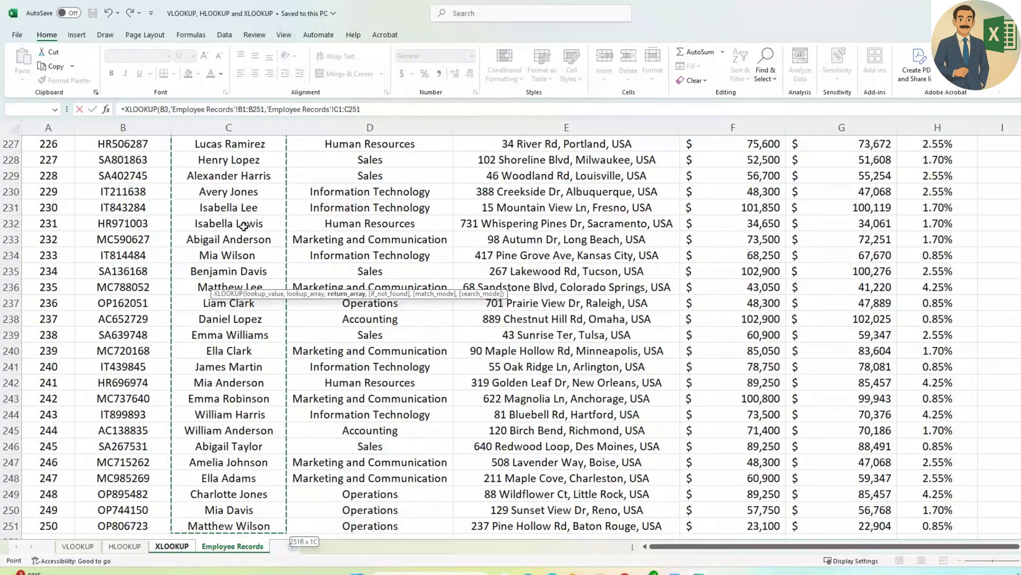
Step: Complete the C3 formula with "Not Found" as the if-not-found text and 0 (exact match) as the match mode
text(,"Not Found)
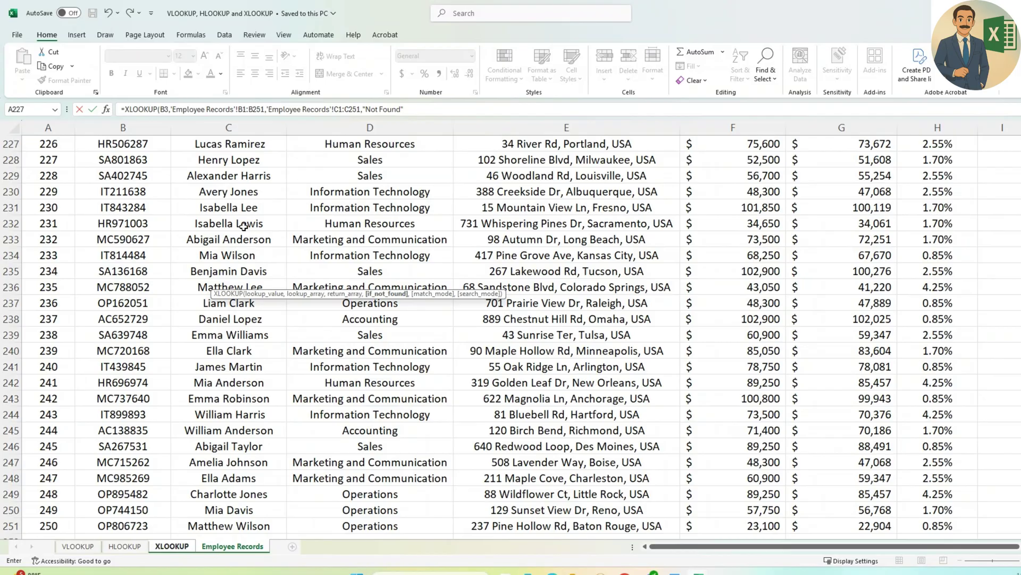
text(,)
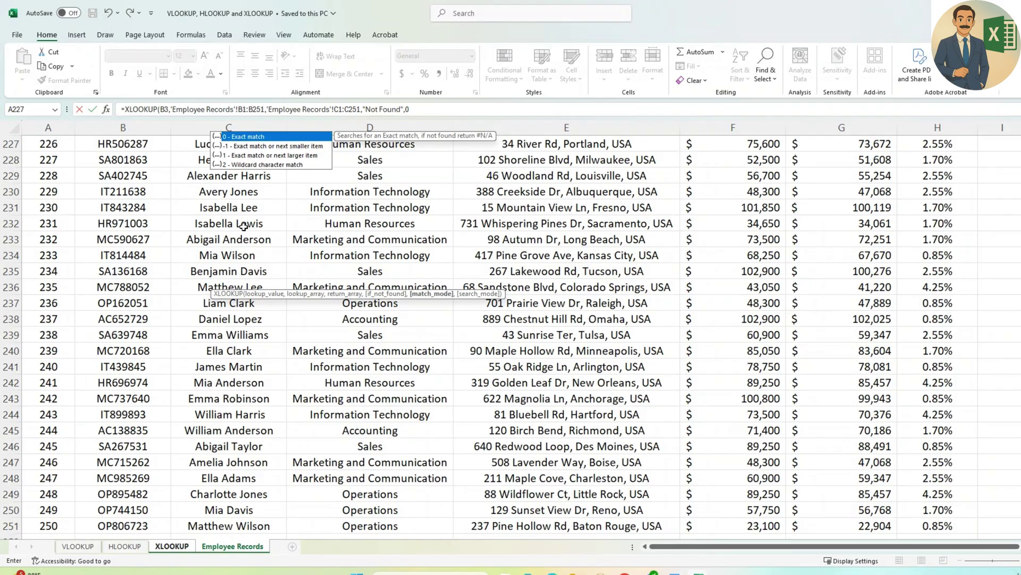
text(0))
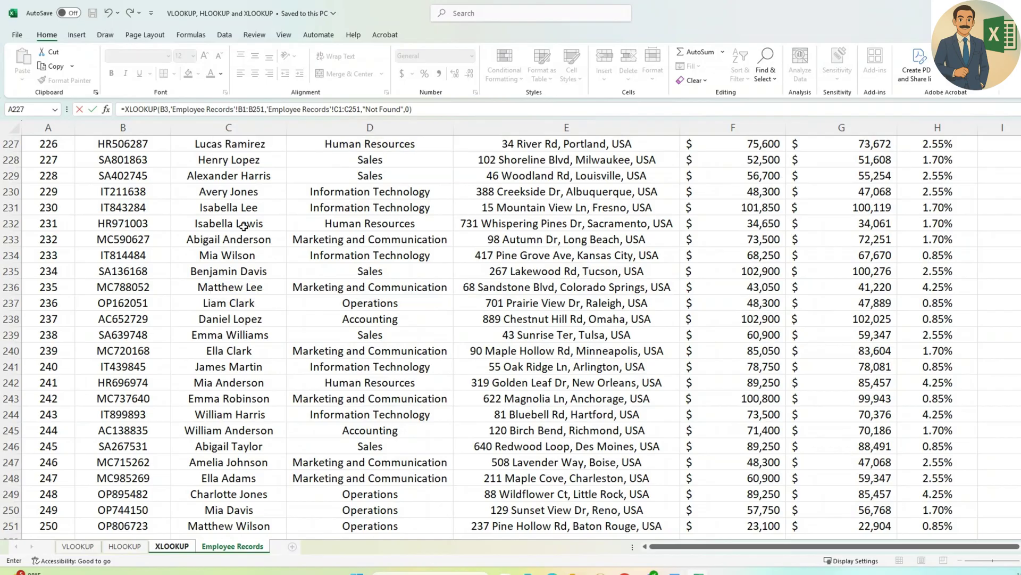
key(Return)
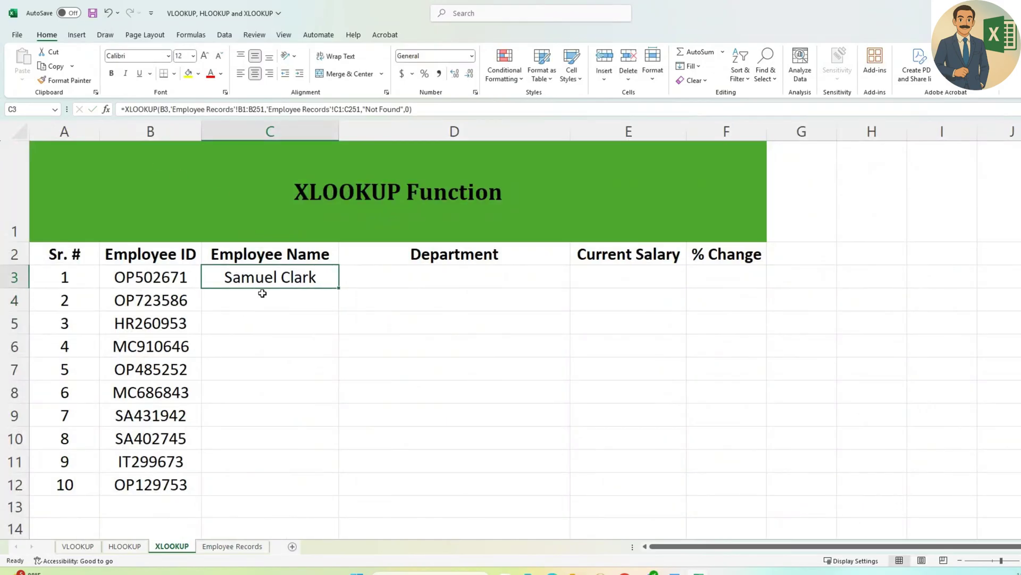
Step: Make the C3 XLOOKUP ranges absolute as $B$1:$B$251 and $C$1:$C$251, keeping B3 relative
click(148, 282)
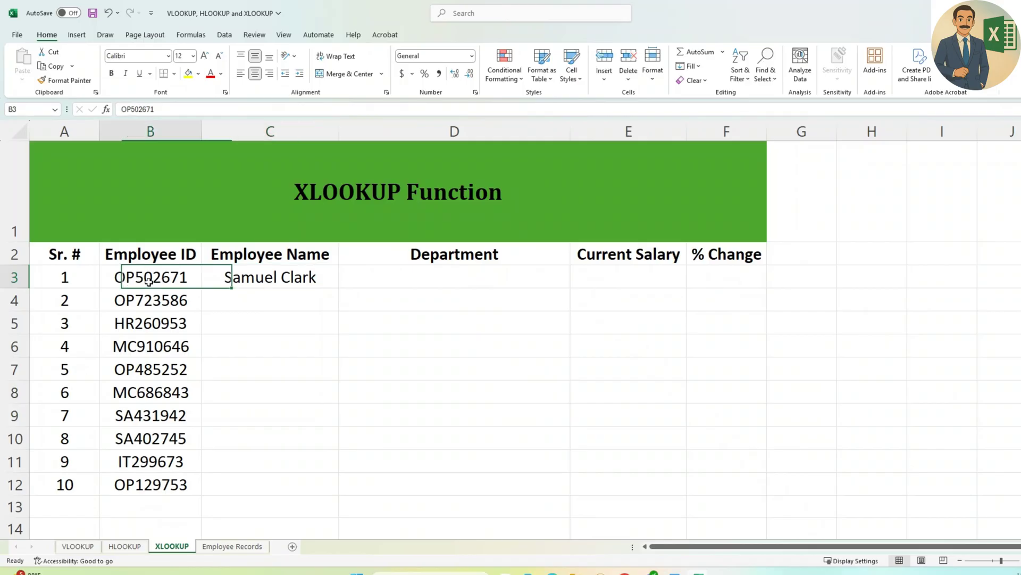
click(308, 283)
double_click(261, 283)
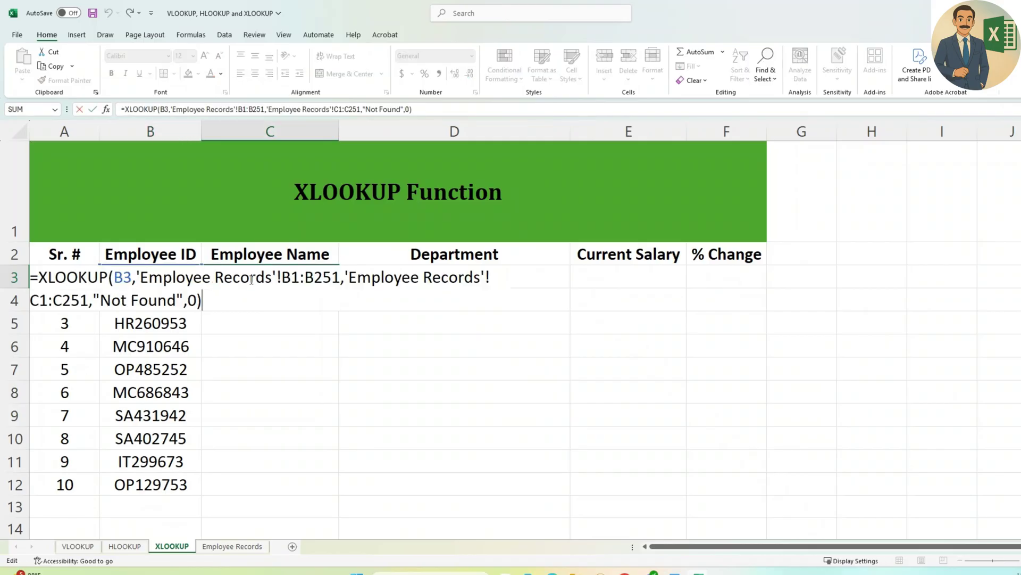
click(147, 280)
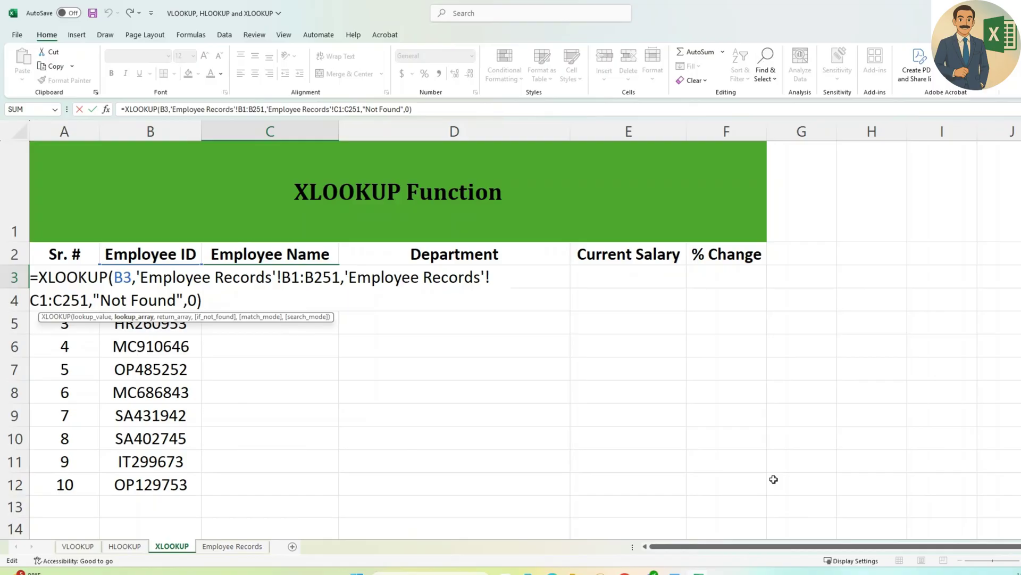
key(F4)
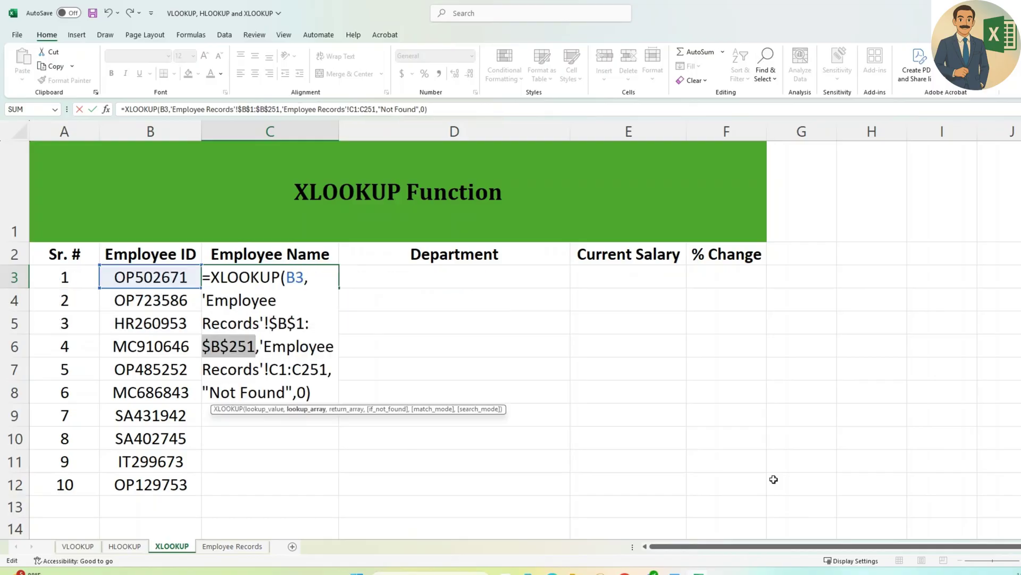
key(Right)
key(Right)
key(F4)
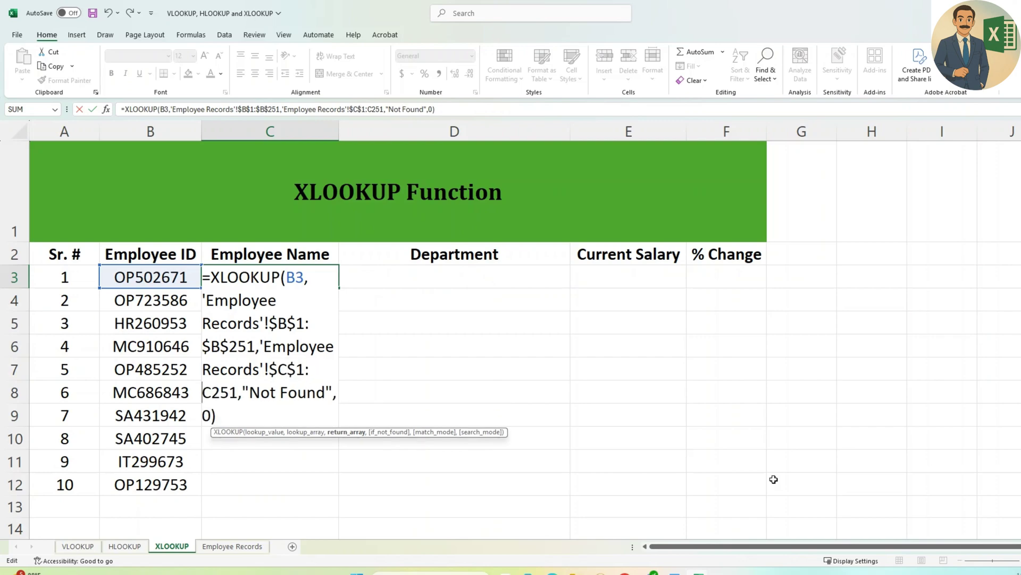
key(F4)
key(ctrl+Return)
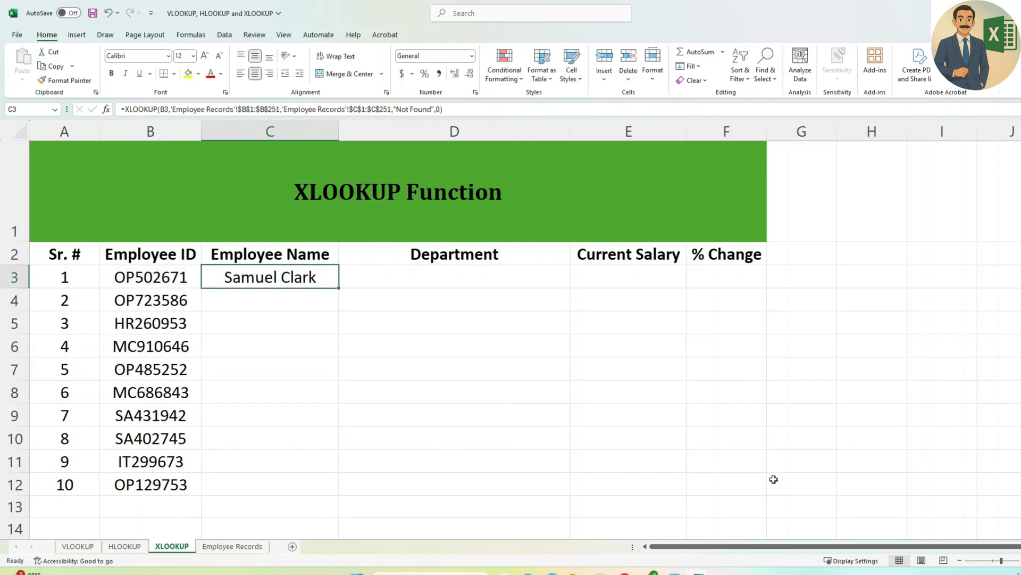
Step: Copy the C3 XLOOKUP formula down the Employee Name column through C12
key(ctrl+c)
key(shift+Down)
key(shift+Down)
key(shift+Down)
key(shift+Down)
key(shift+Down)
key(shift+Down)
key(shift+Down)
key(shift+Down)
key(shift+Down)
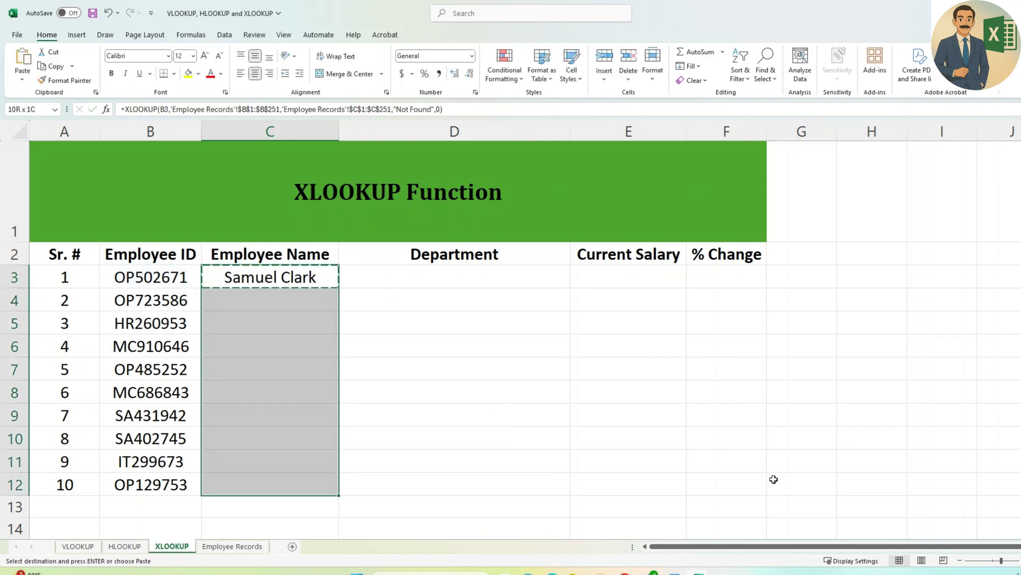
key(ctrl+v)
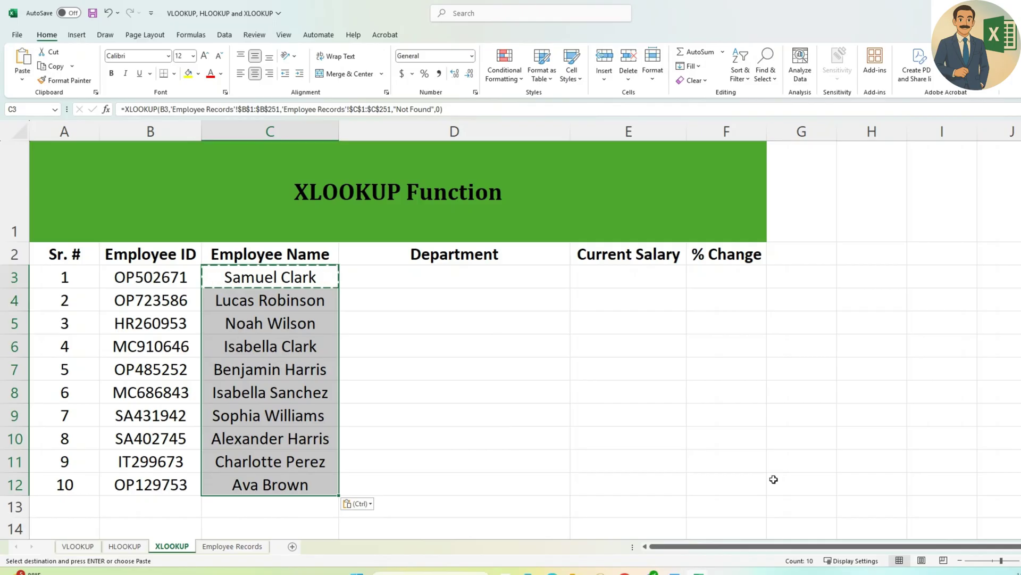
Step: Copy the text of the C3 XLOOKUP formula unchanged into D3 under Department
key(shift+Up)
key(shift+Up)
key(shift+Up)
key(shift+Up)
key(shift+Up)
key(shift+Up)
key(shift+Up)
key(shift+Up)
key(shift+Up)
click(435, 108)
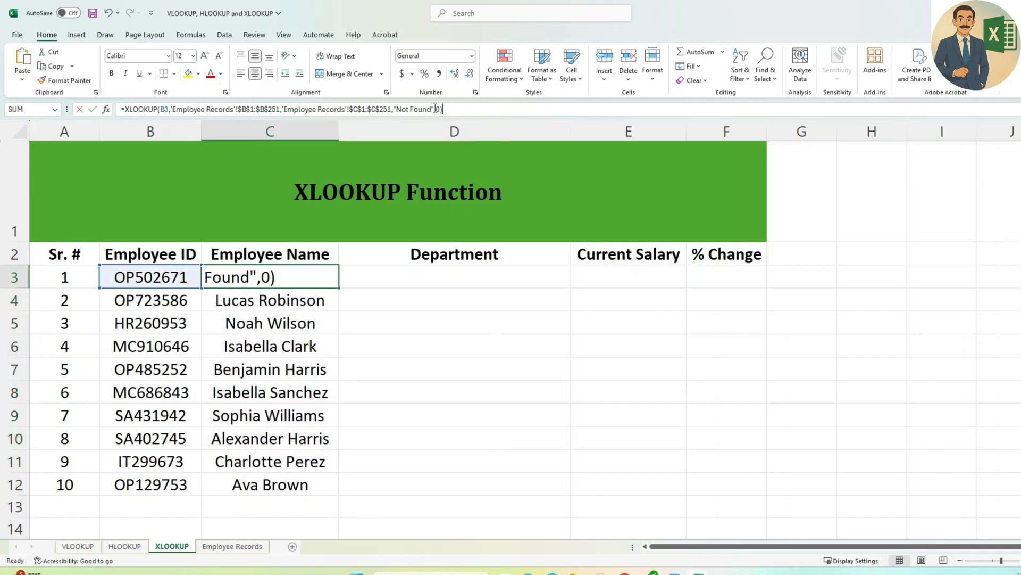
click(401, 278)
double_click(402, 279)
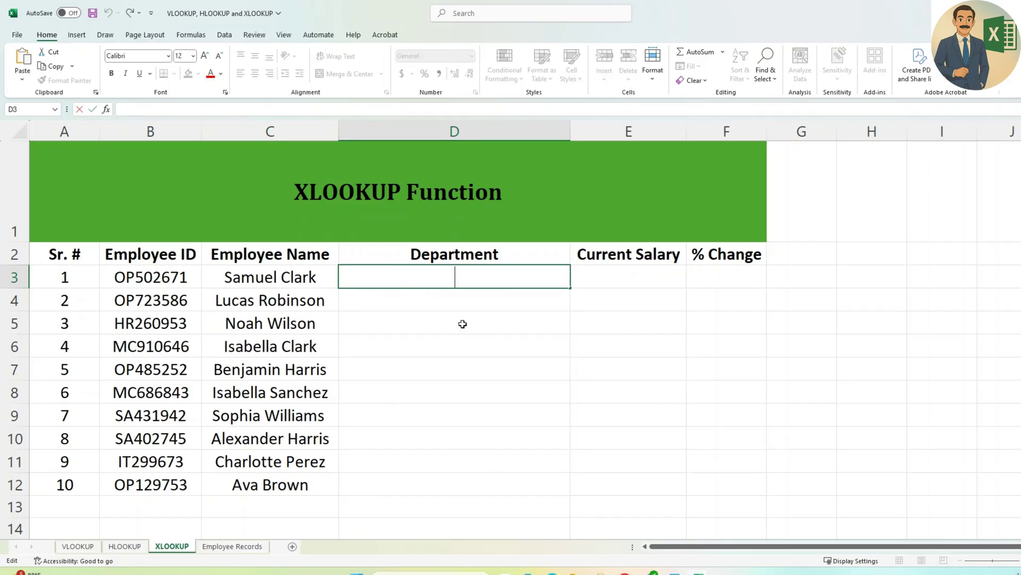
key(ctrl+v)
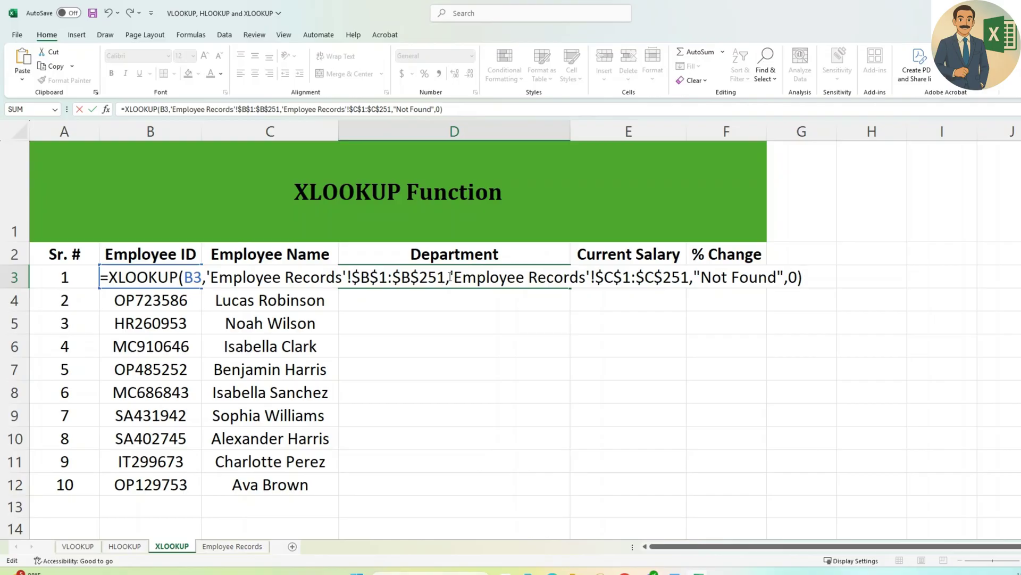
Step: Replace the return array in the D3 formula with Employee Records D1:D251
drag(451, 274, 690, 274)
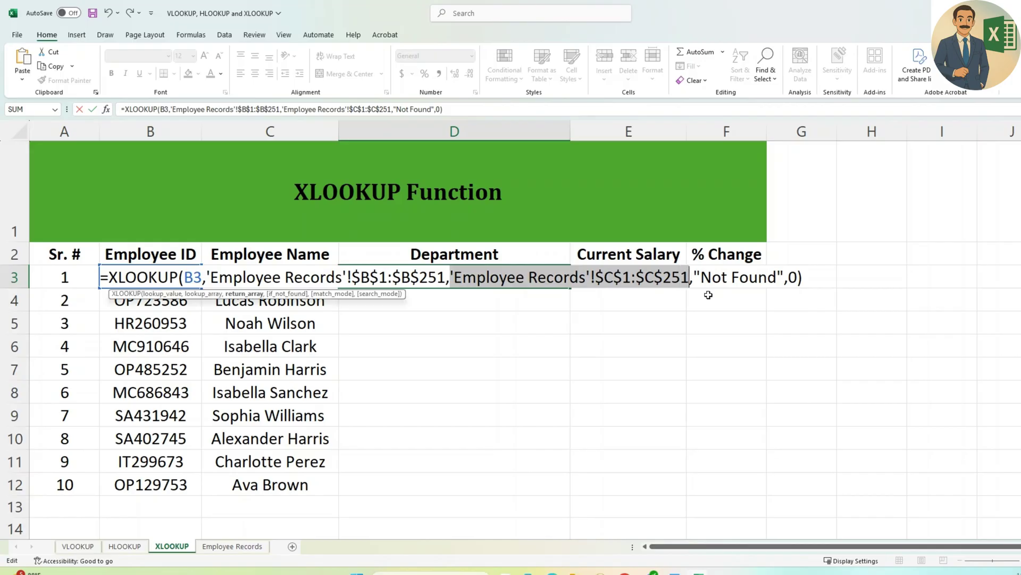
key(Delete)
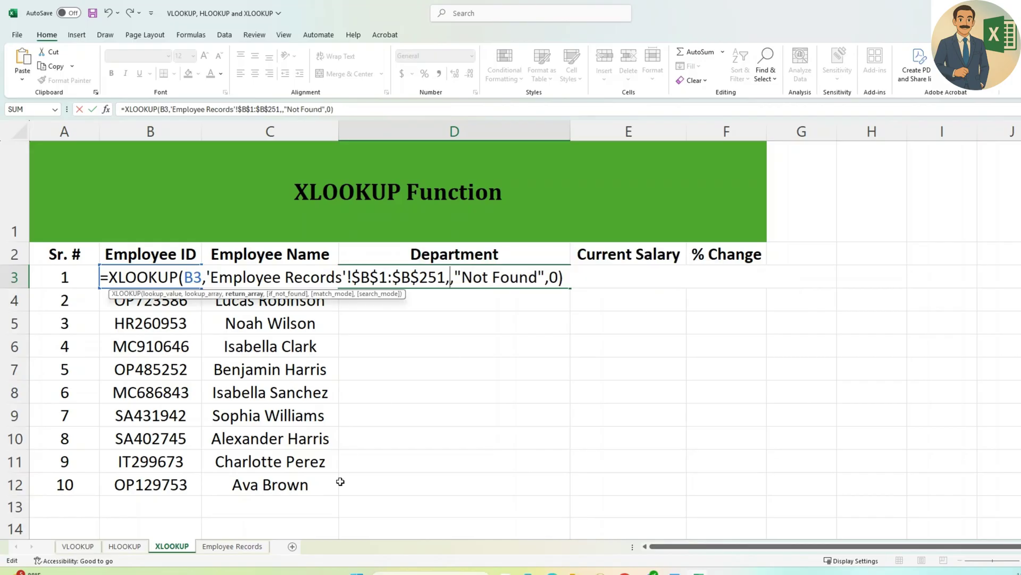
click(240, 548)
click(409, 175)
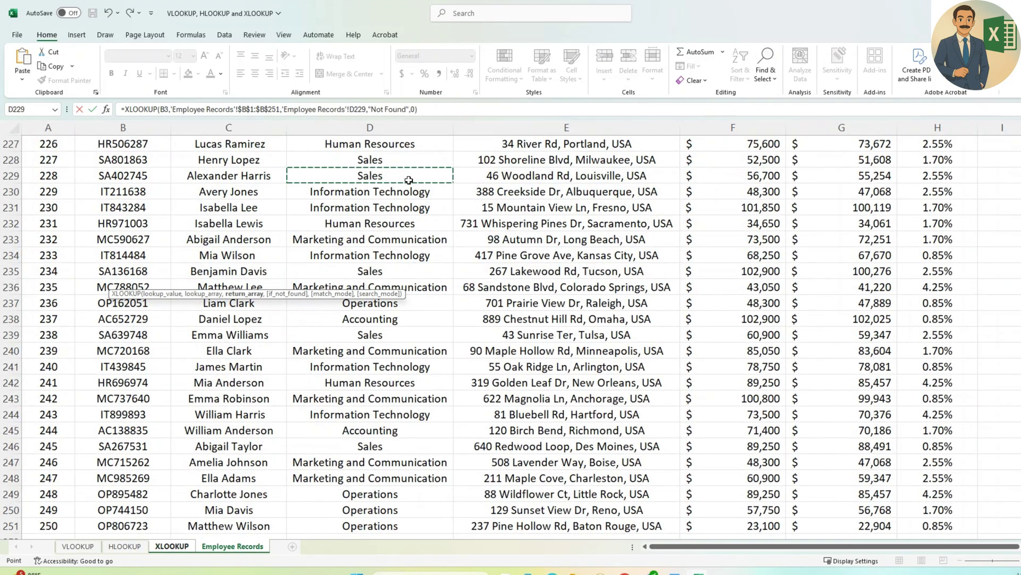
key(ctrl+Up)
key(ctrl+shift+Down)
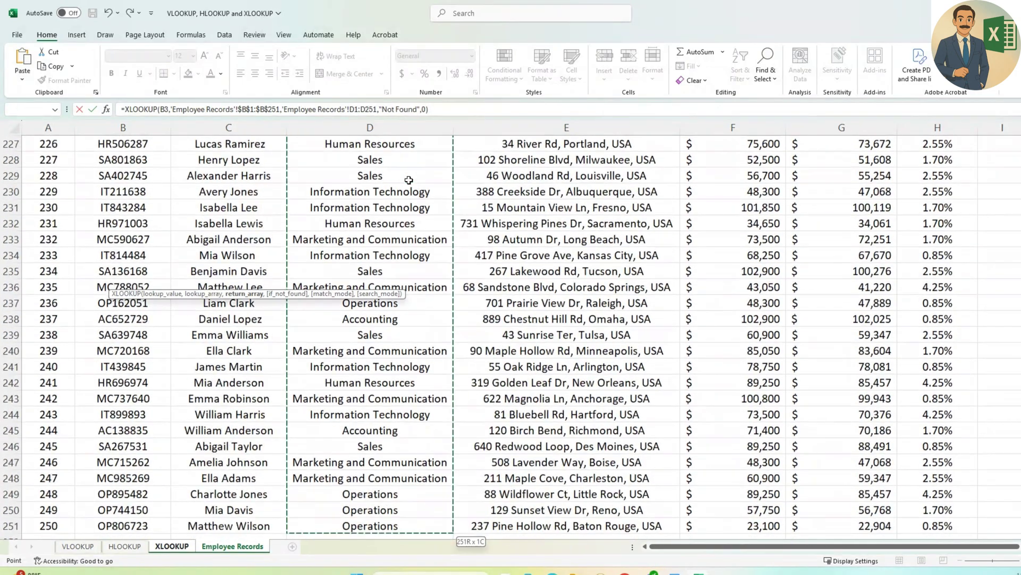
Step: Make the D3 return array absolute as $D$1:$D$251 and enter the formula with "Not Found" and 0 kept as its last arguments
click(380, 109)
key(F4)
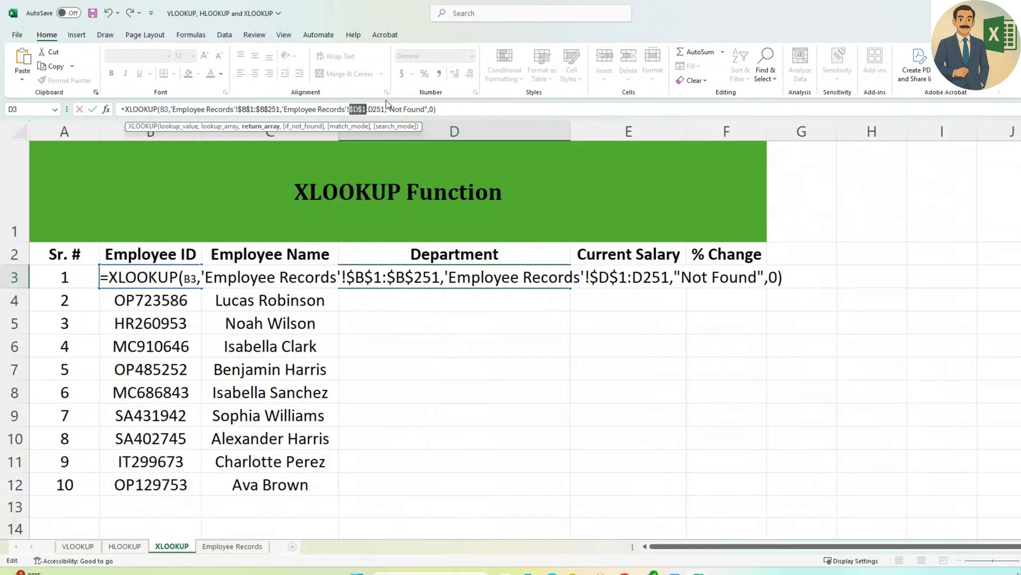
key(F4)
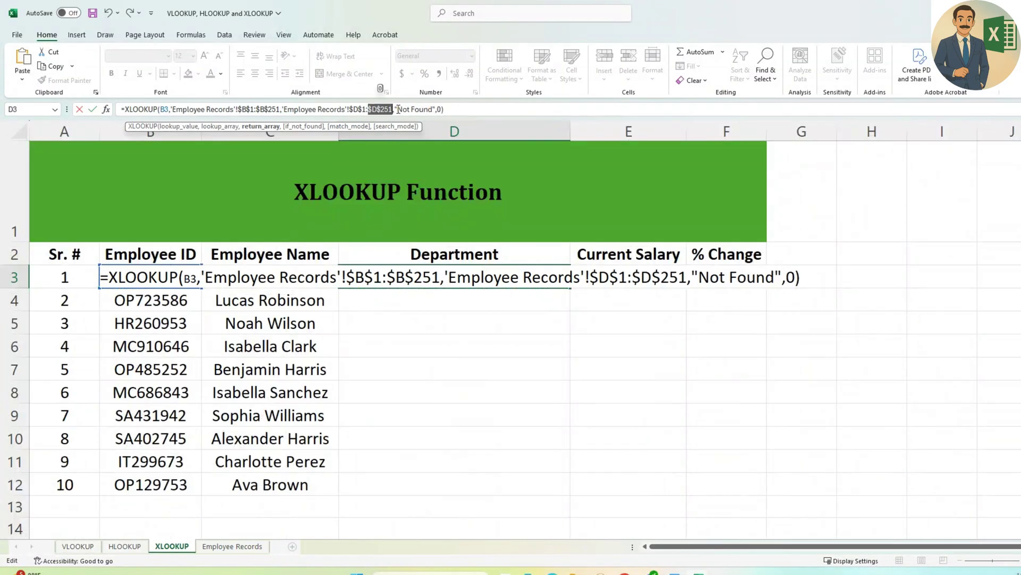
drag(395, 109, 433, 107)
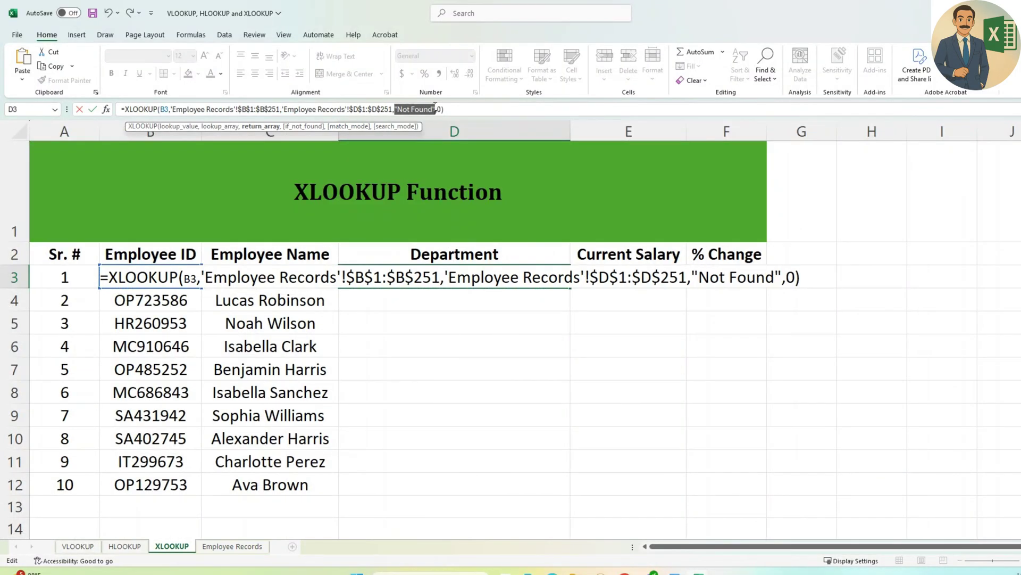
key(Right)
key(Right)
key(Right)
key(Right)
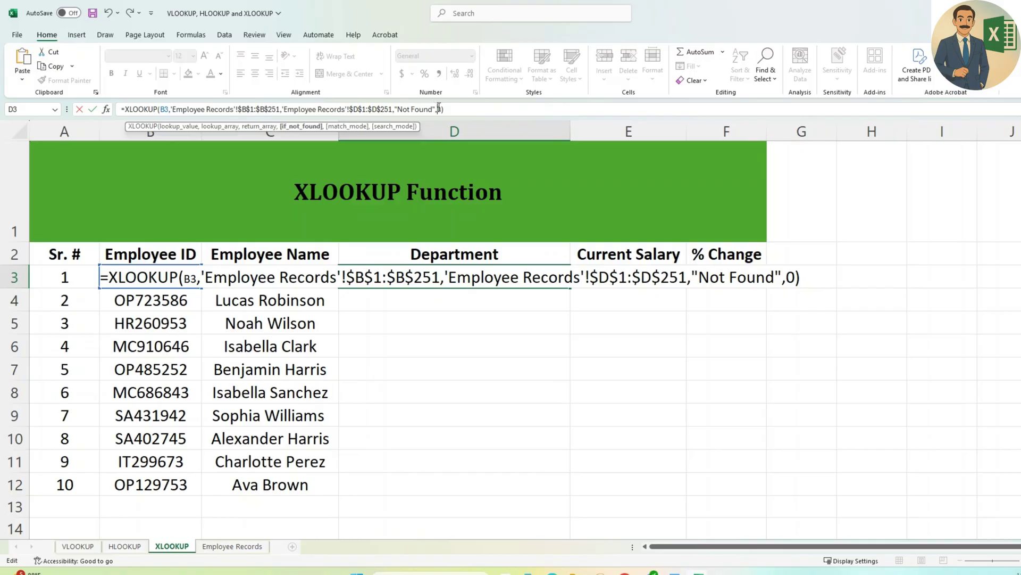
key(ctrl+Return)
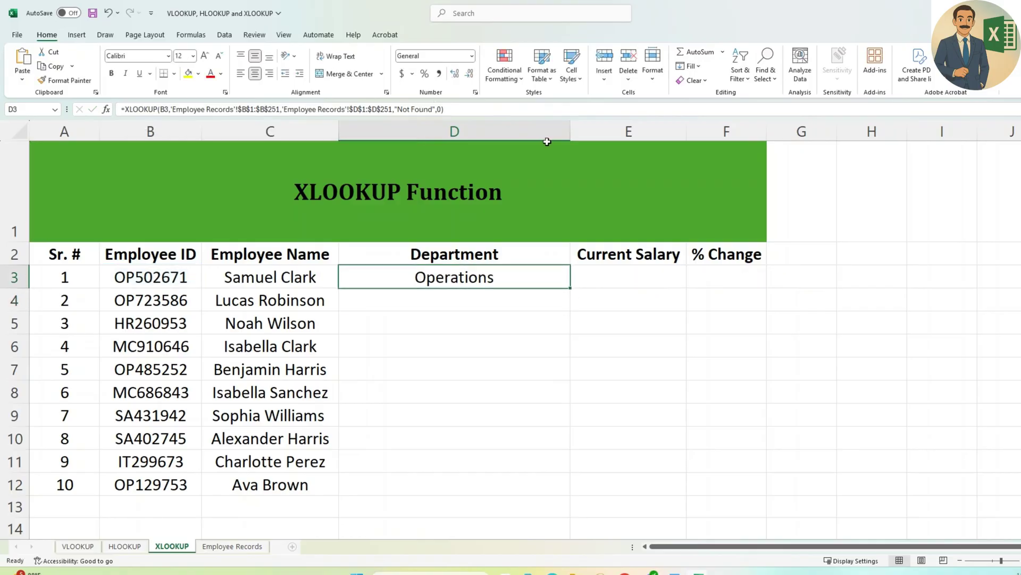
Step: Copy the D3 XLOOKUP formula down the Department column through D12
key(ctrl+c)
key(shift+Down)
key(shift+Down)
key(shift+Down)
key(shift+Down)
key(shift+Down)
key(shift+Down)
key(shift+Down)
key(shift+Down)
key(shift+Down)
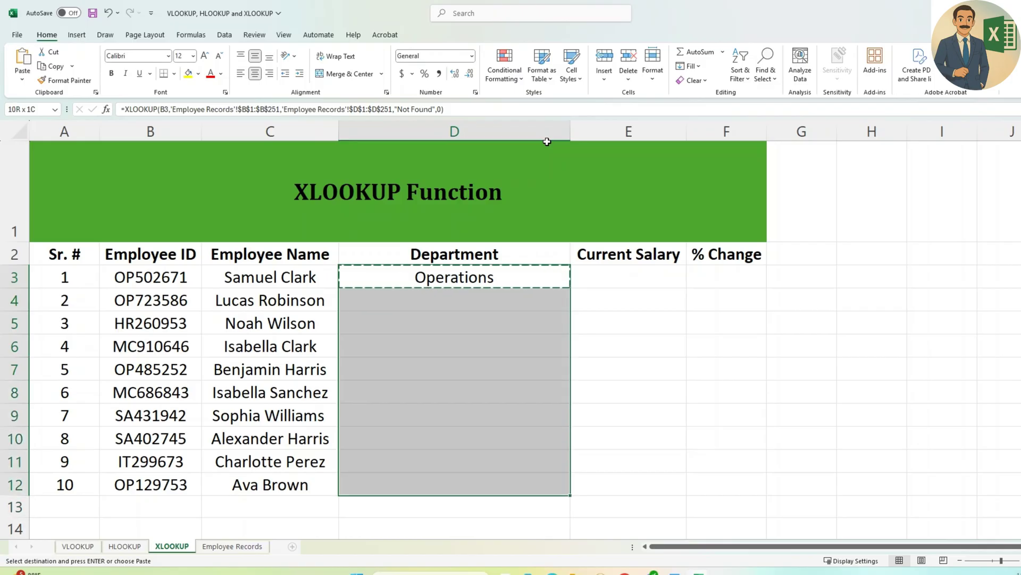
key(ctrl+v)
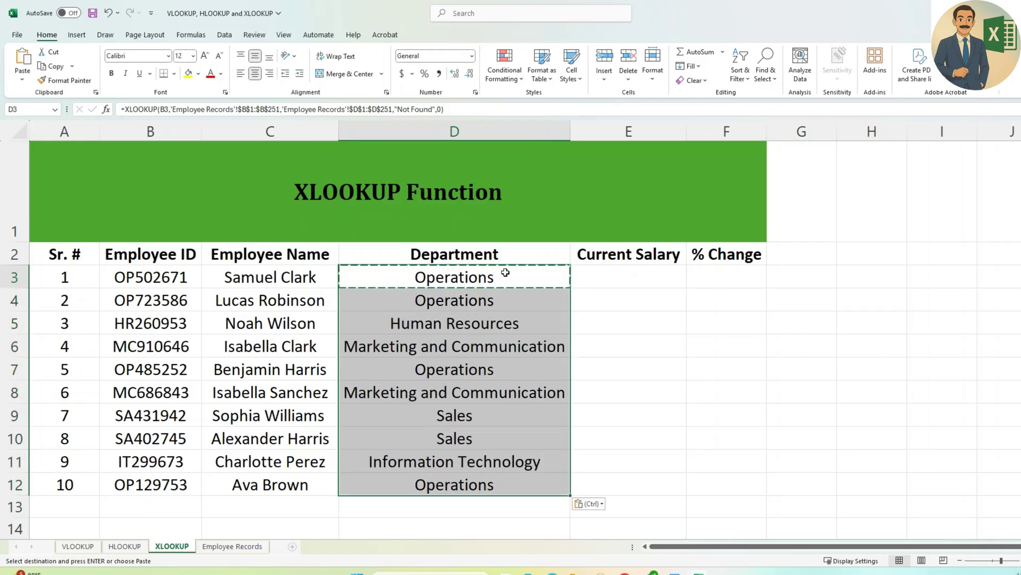
Step: Begin an XLOOKUP formula in E3 under Current Salary with B3 as the lookup value
click(504, 271)
click(617, 273)
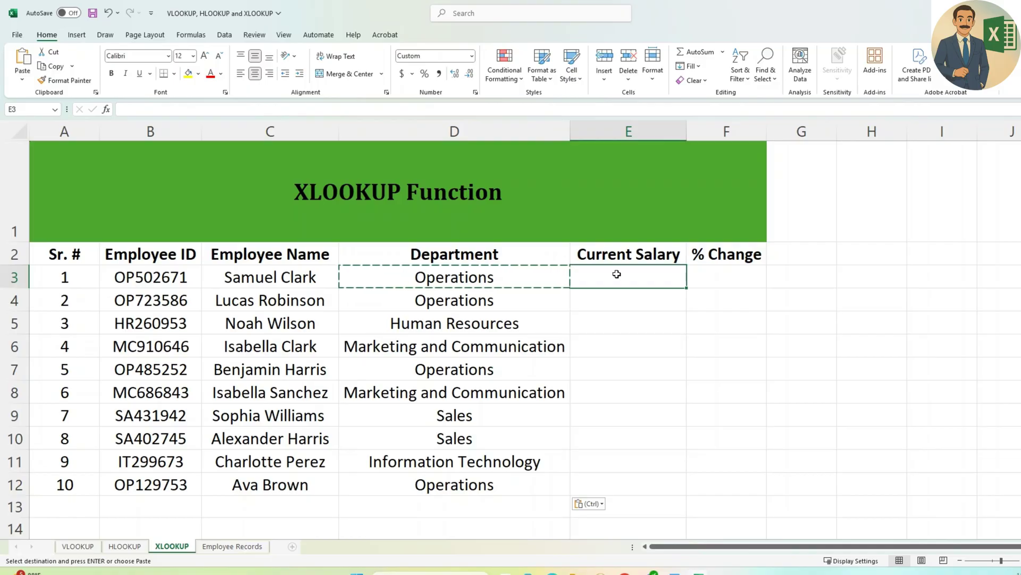
text(=xlookup()
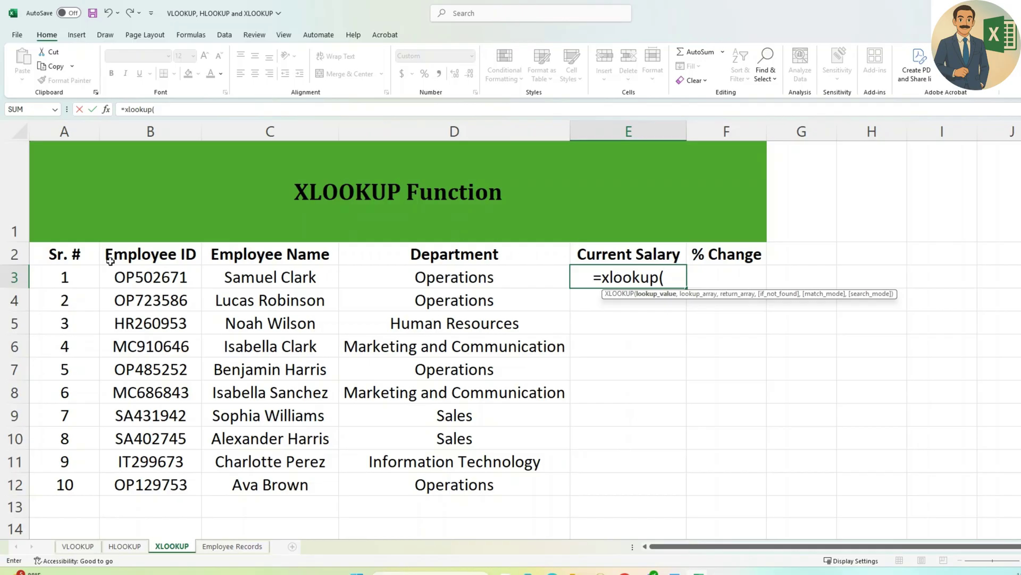
click(126, 277)
text(,)
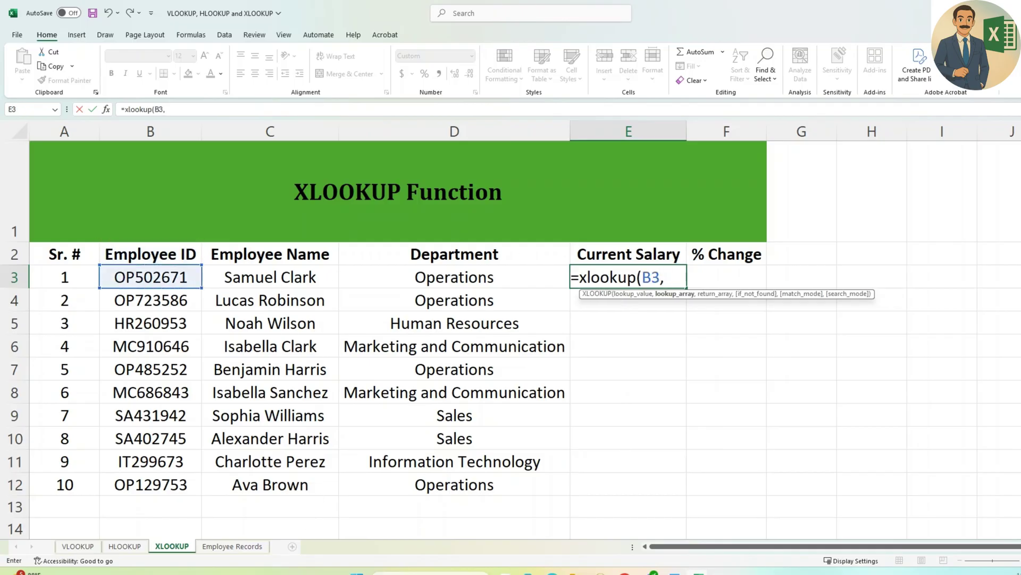
Step: Set the E3 formula's lookup array to Employee Records B1:B251 and its return array to Employee Records F1:F251
click(233, 547)
click(131, 171)
key(ctrl+Up)
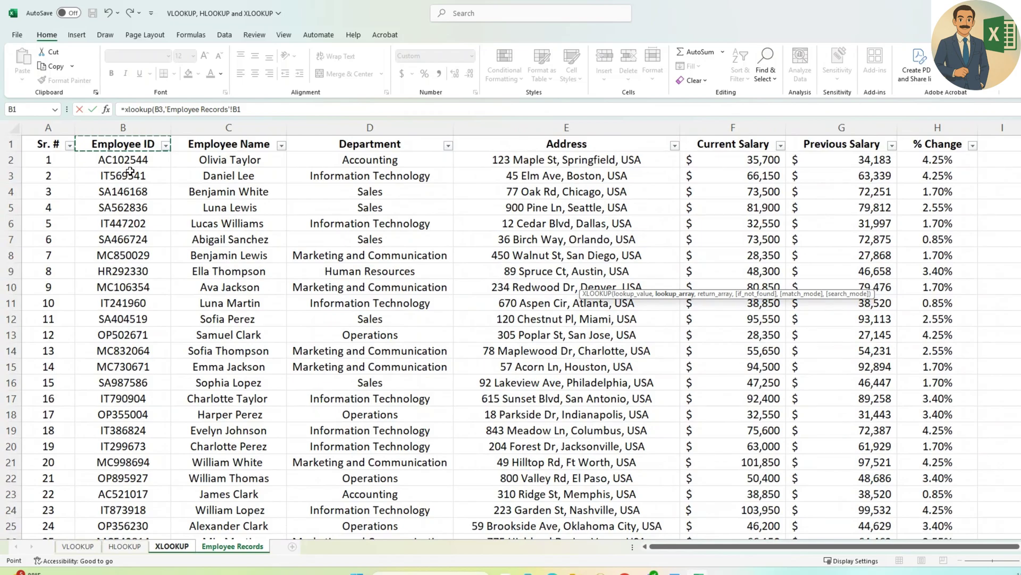
key(ctrl+shift+Down)
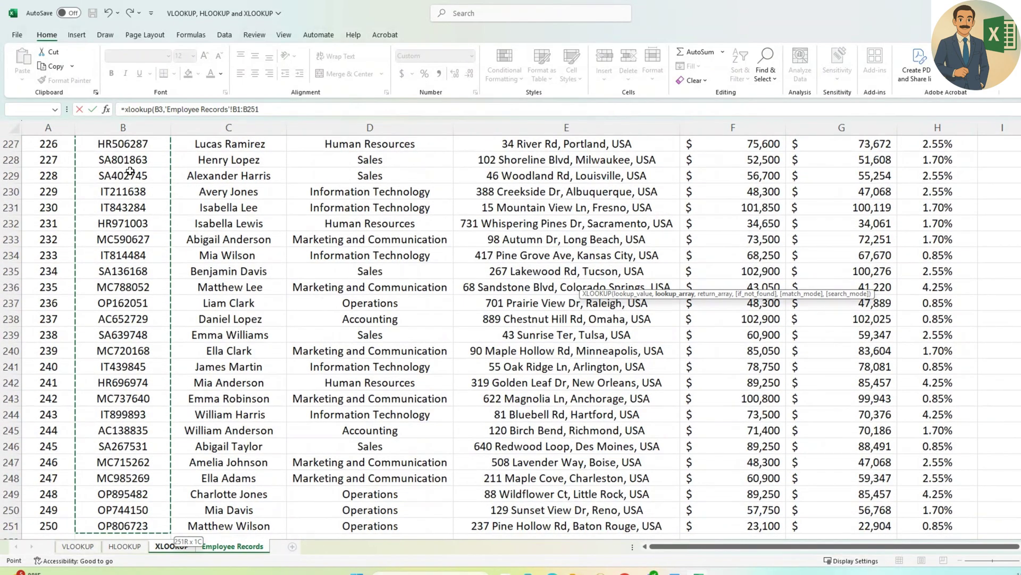
text(,)
click(503, 251)
key(ctrl+Up)
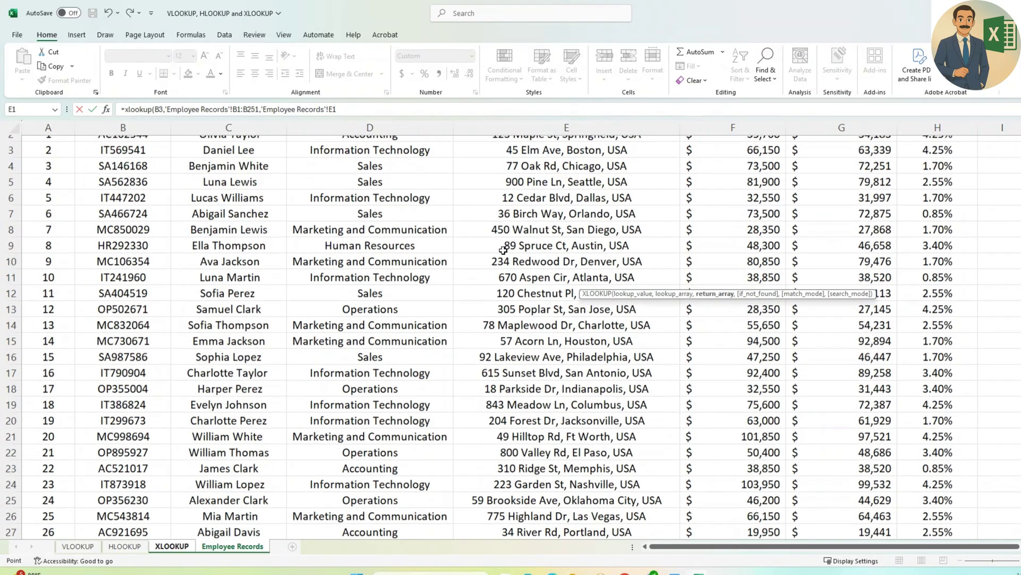
key(Right)
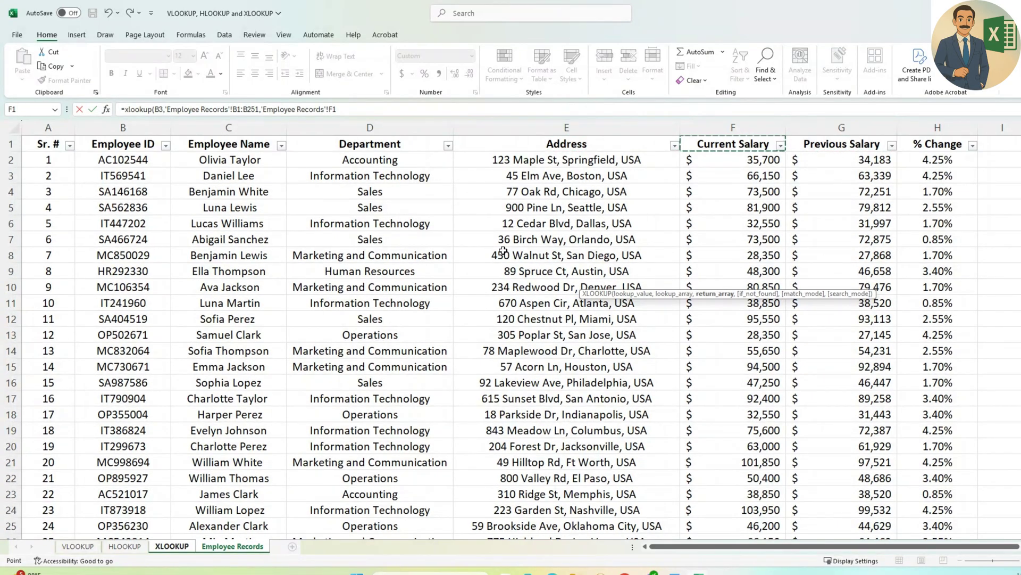
key(ctrl+shift+Down)
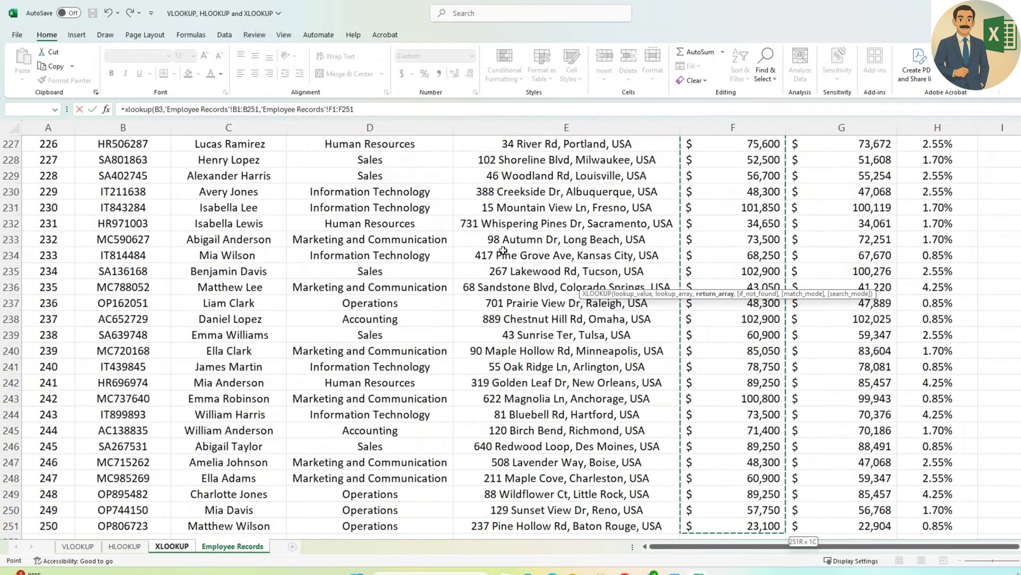
Step: Complete the E3 formula with "Not Found" as the if-not-found text and 0 (exact match) as the match mode
text(,"Not Found)
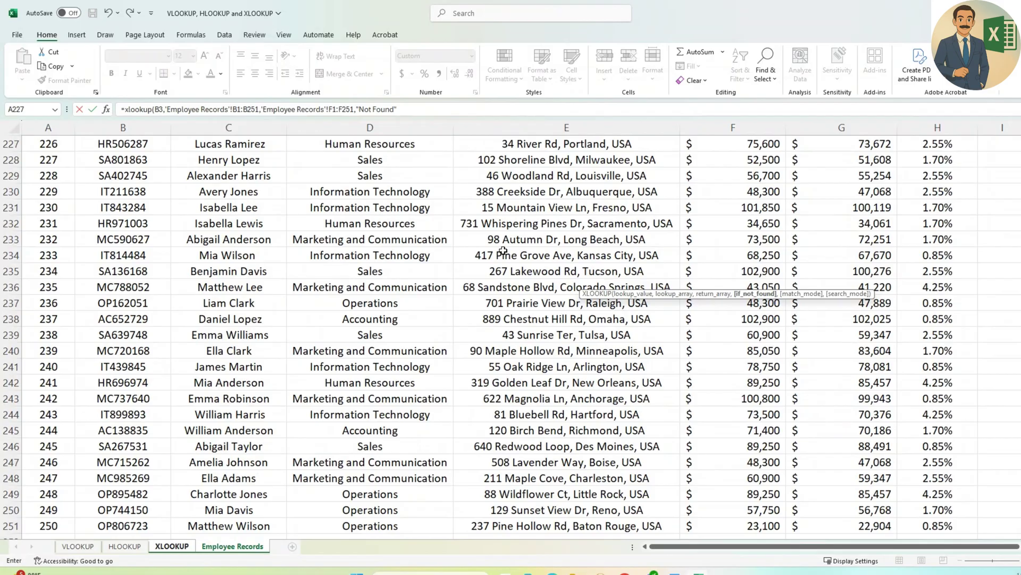
text(,)
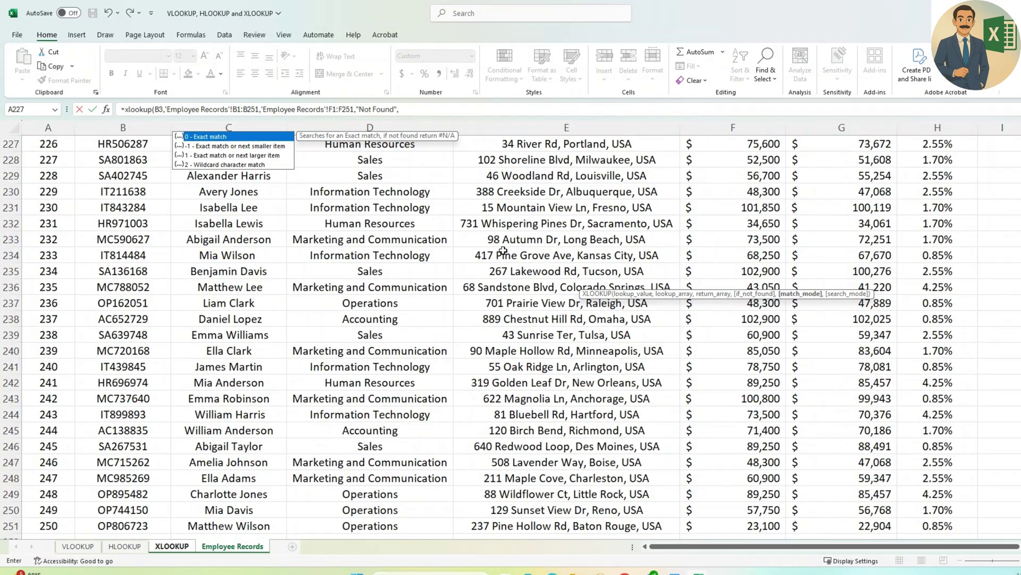
text(0))
key(Return)
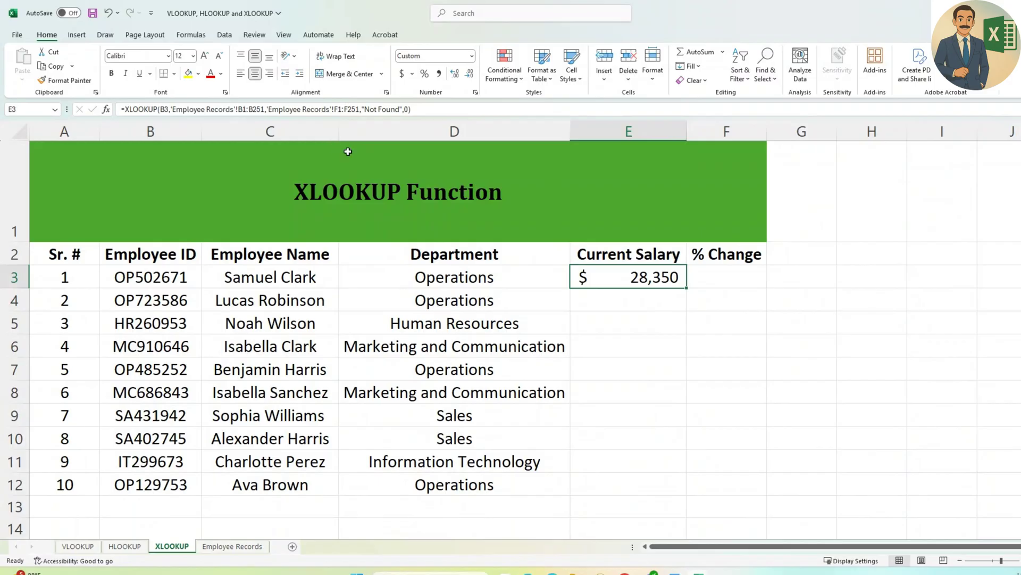
Step: Make the E3 XLOOKUP ranges absolute as $B$1:$B$251 and $F$1:$F$251, keeping B3 relative
key(F2)
click(534, 278)
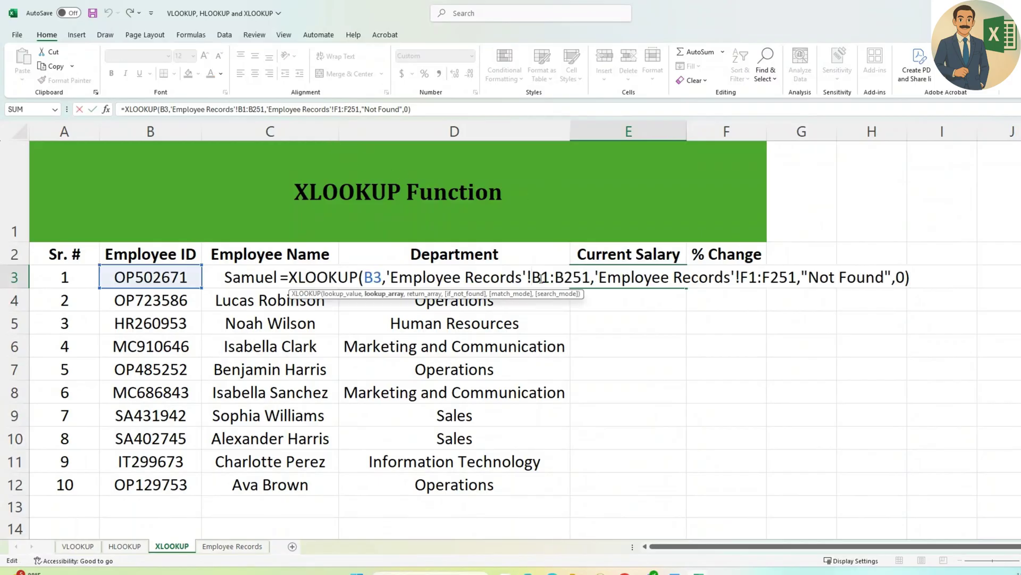
key(F4)
key(Right)
key(Right)
key(F4)
key(Right)
key(Right)
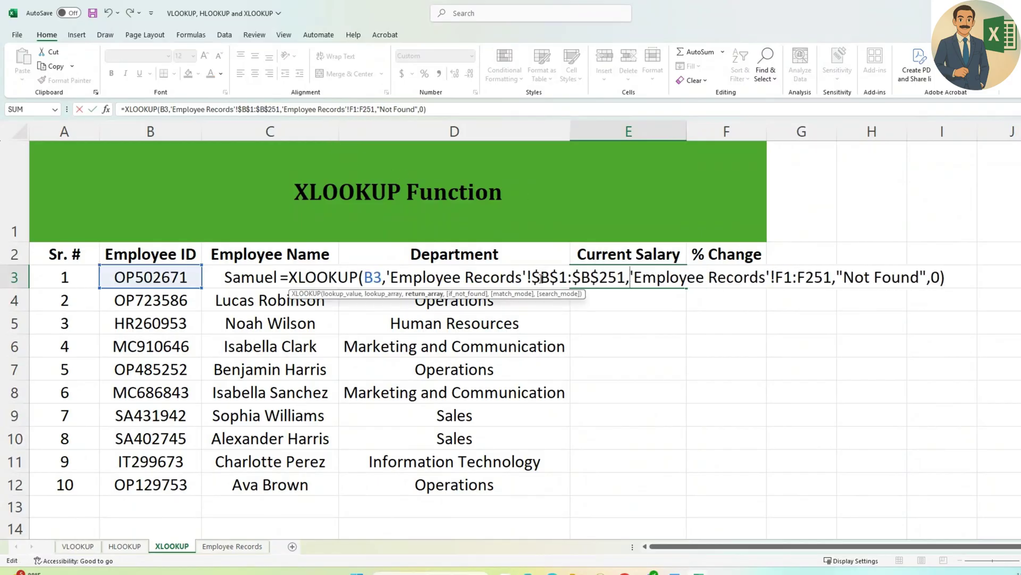
key(Right)
key(Right)
key(F4)
key(F4)
key(ctrl+Return)
Step: Copy the E3 XLOOKUP formula down the Current Salary column through E12
key(ctrl+c)
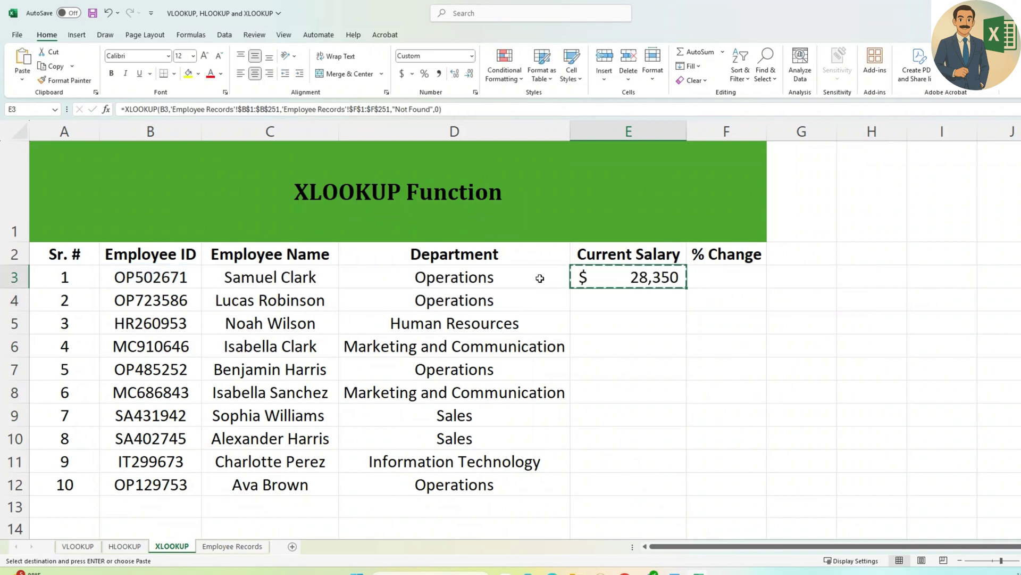
key(shift+Down)
key(shift+Down)
key(shift+Down)
key(shift+Down)
key(shift+Down)
key(shift+Down)
key(shift+Down)
key(shift+Down)
key(shift+Down)
key(shift+Down)
key(shift+Up)
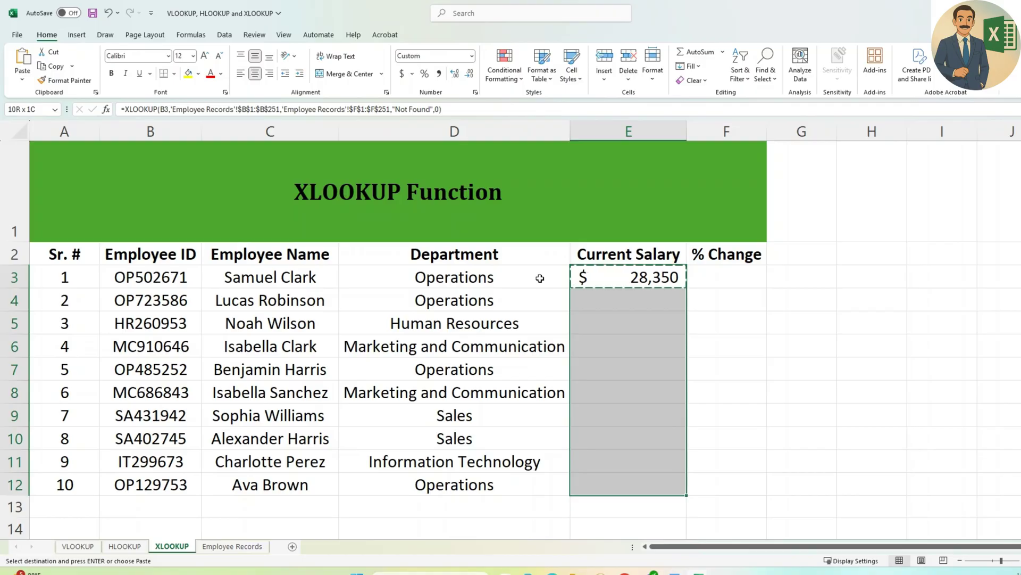
key(ctrl+v)
Step: Copy the text of the E3 XLOOKUP formula unchanged into F3 under % Change and reopen F3 for editing
key(F2)
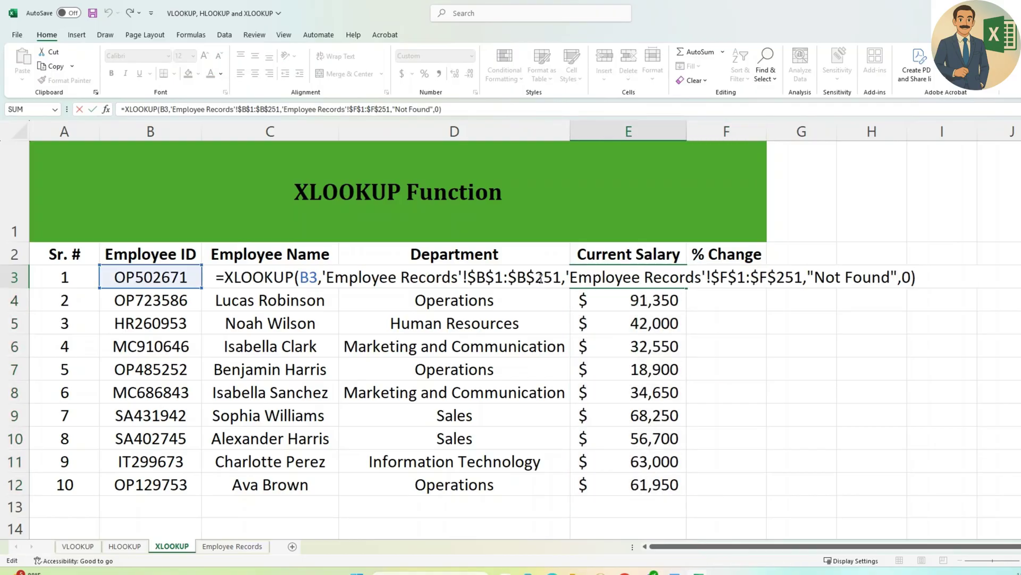
key(shift+Home)
key(Escape)
key(F2)
key(shift+Home)
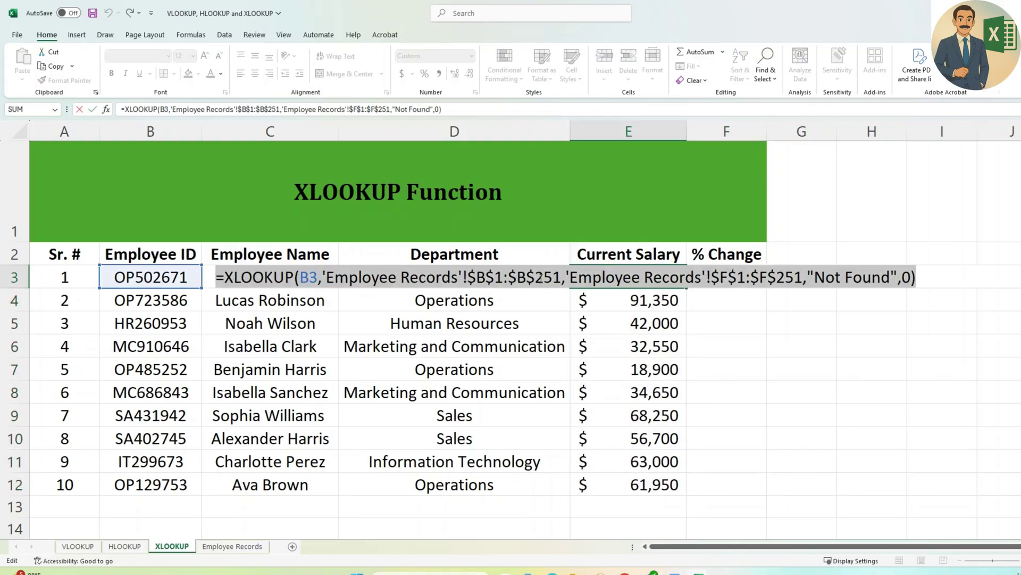
key(ctrl+c)
key(Escape)
key(Right)
key(F2)
key(ctrl+v)
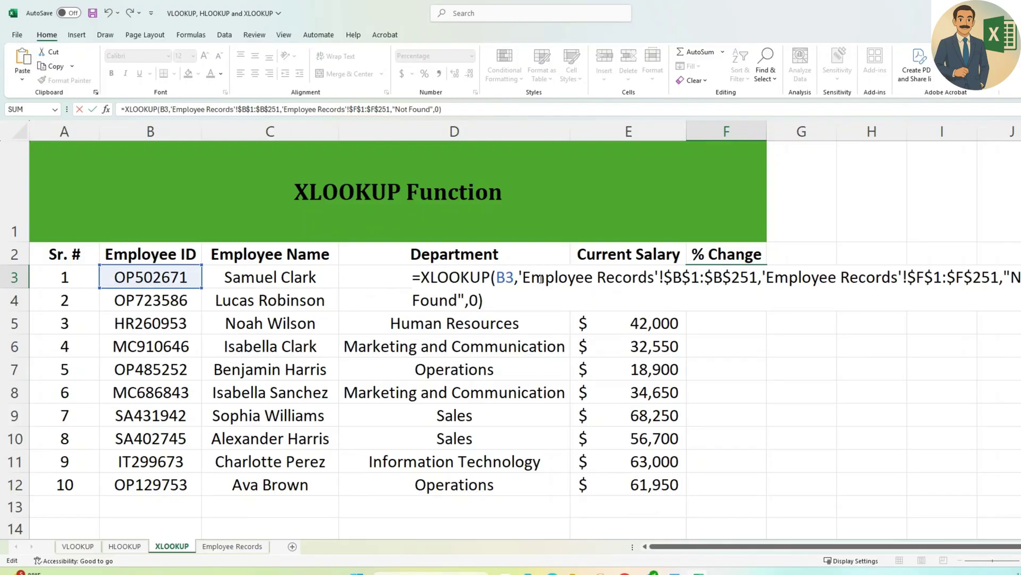
key(ctrl+Return)
key(F2)
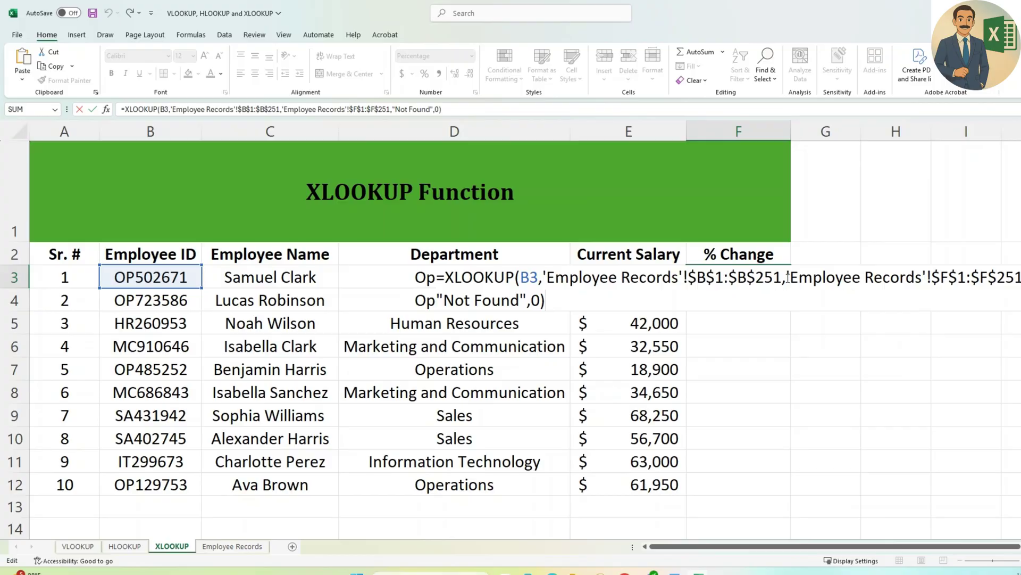
Step: Commit the F3 formula and check which column of the Employee Records sheet holds % Change
key(ctrl+Return)
click(264, 546)
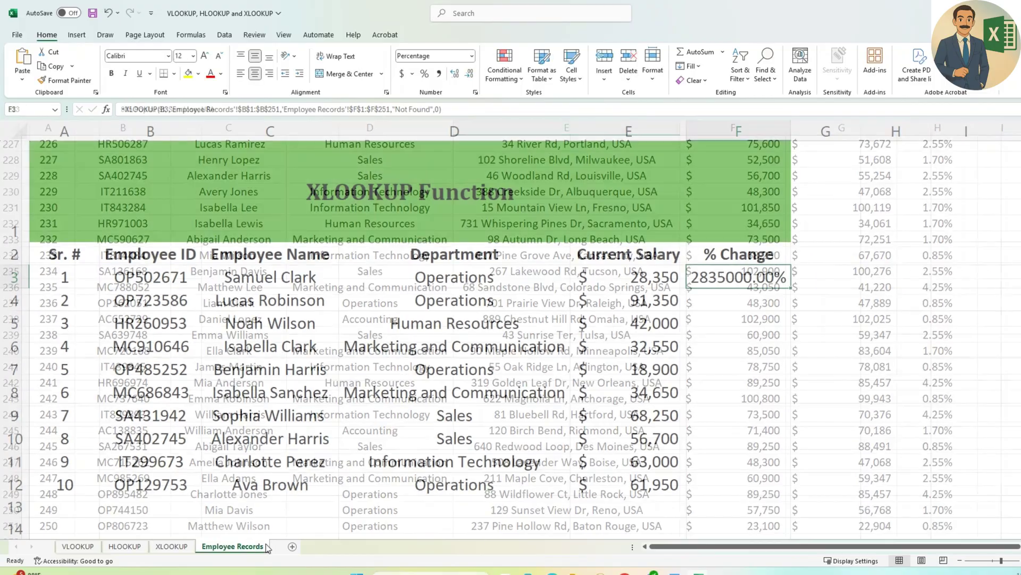
click(858, 204)
key(ctrl+Up)
key(Right)
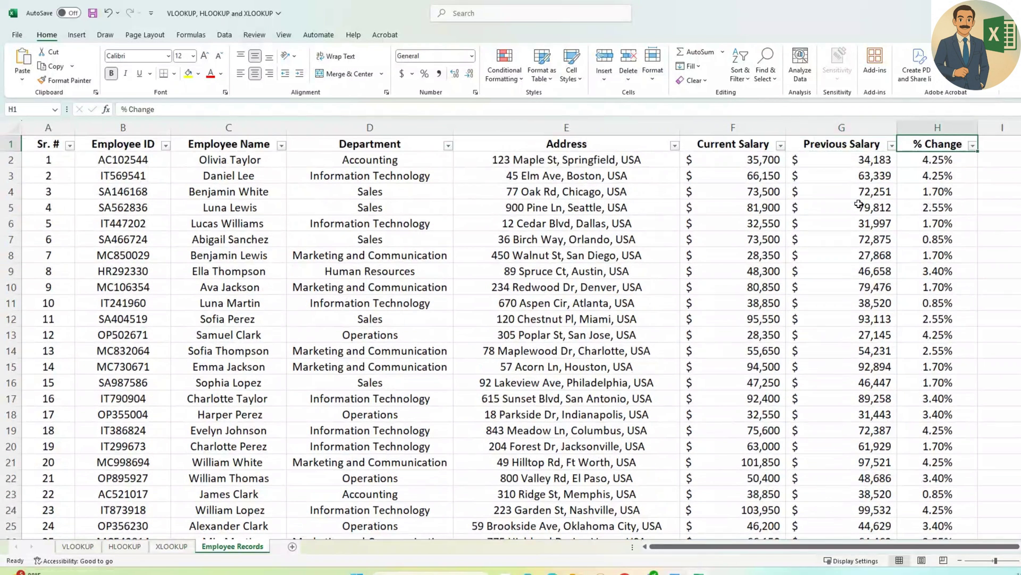
Step: On the XLOOKUP sheet, change the return array in the F3 formula to 'Employee Records'!$H$1:$H$251
click(171, 547)
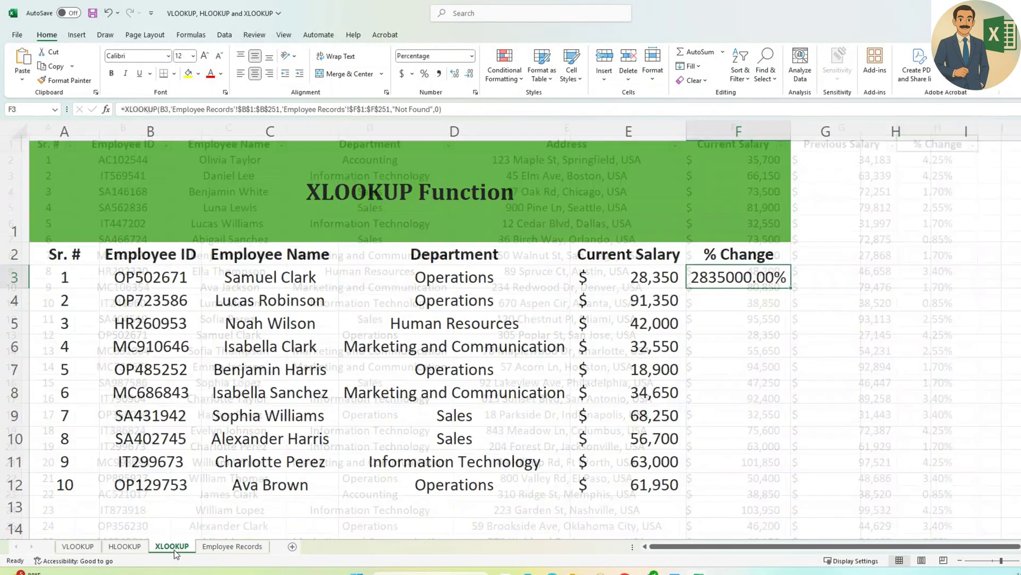
key(F2)
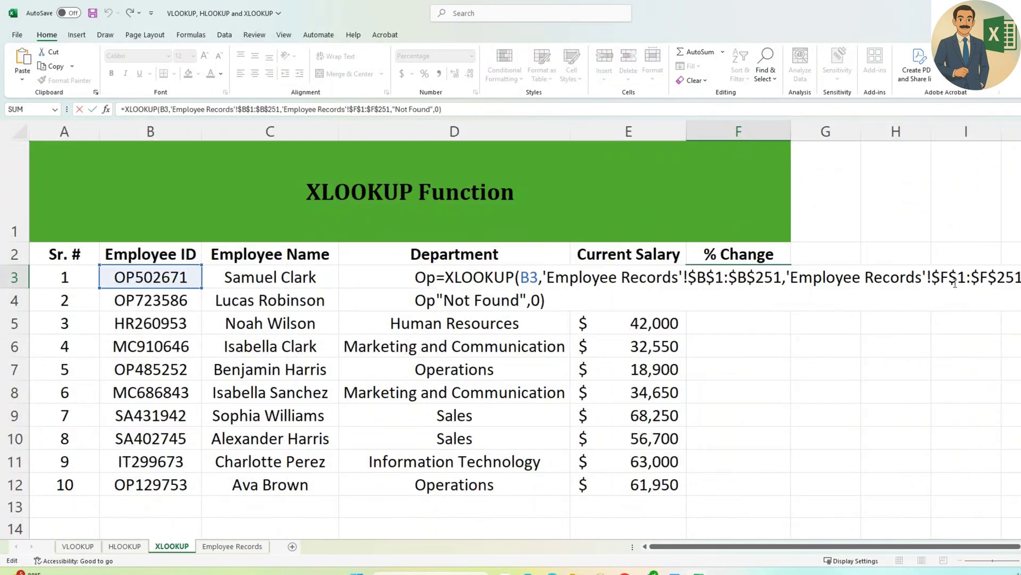
key(Right)
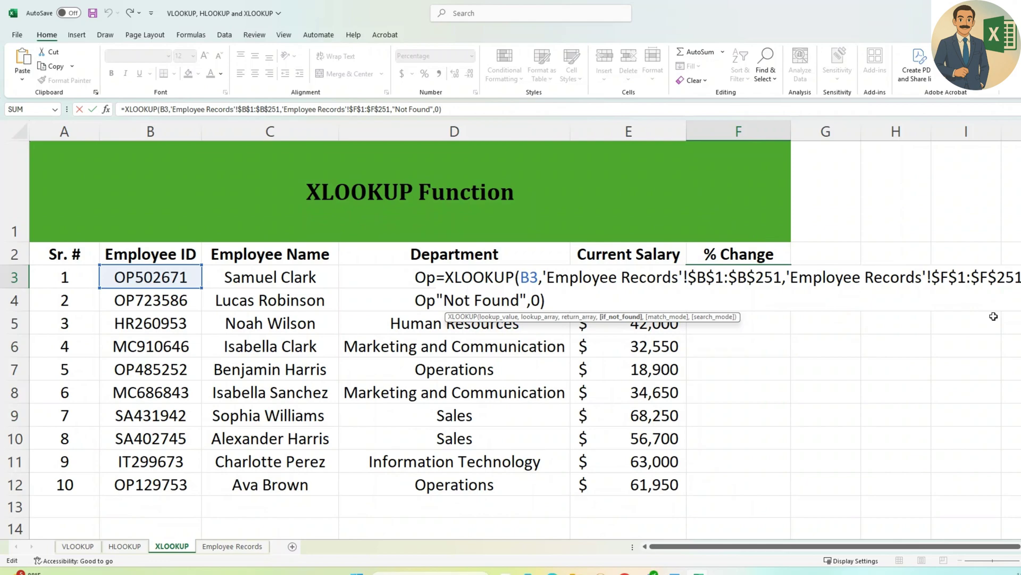
key(Left)
click(940, 277)
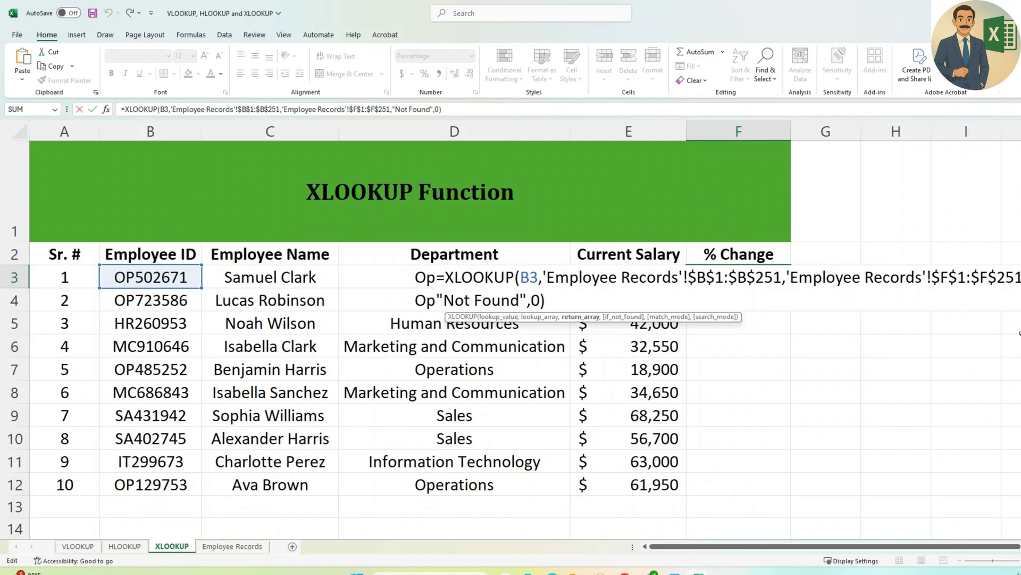
key(Delete)
text(H)
key(Right)
key(Right)
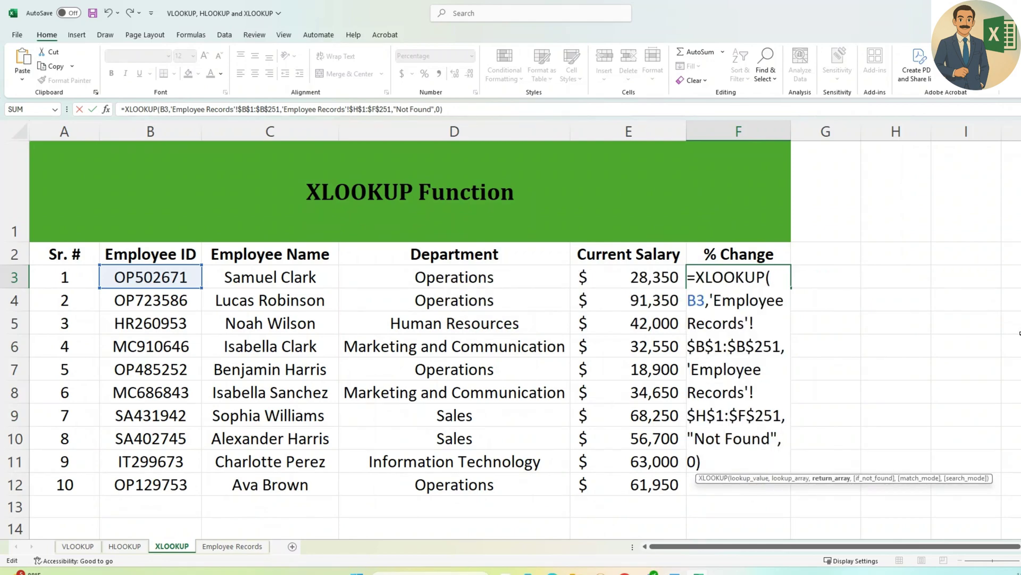
key(Delete)
text(H)
key(Return)
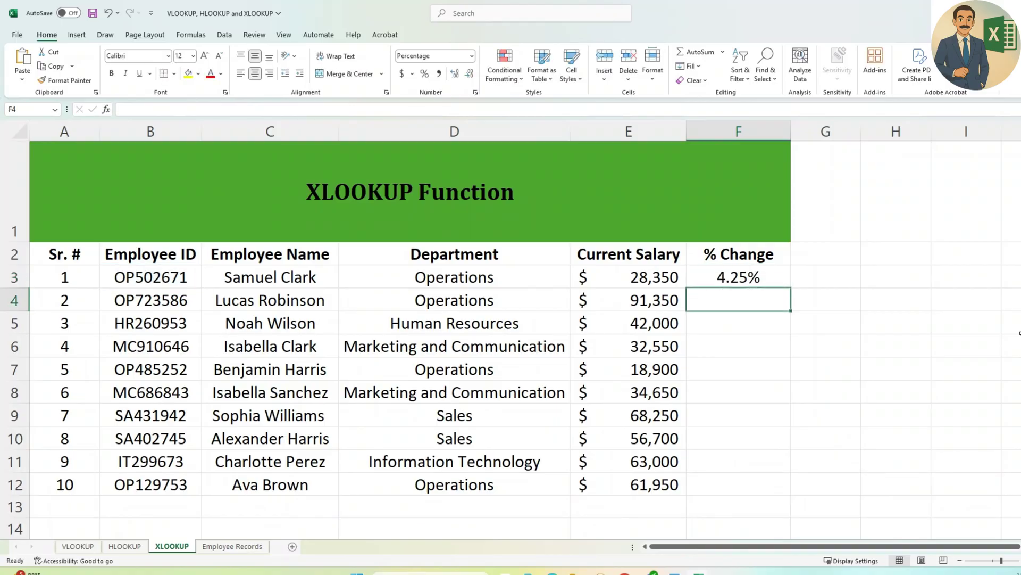
Step: Copy the F3 XLOOKUP formula down the % Change column through F12
key(Up)
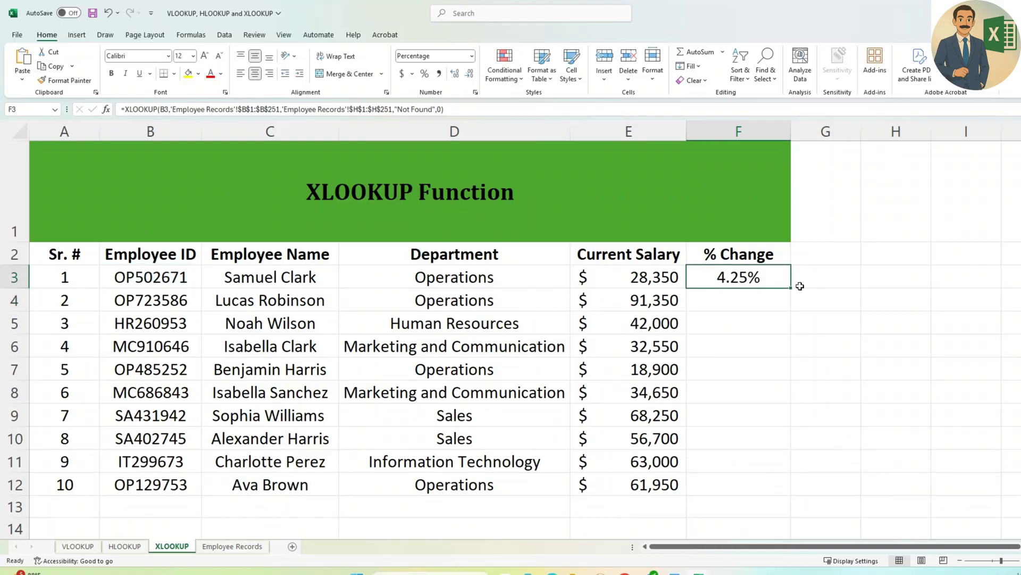
key(ctrl+c)
drag(766, 299, 777, 481)
key(ctrl+v)
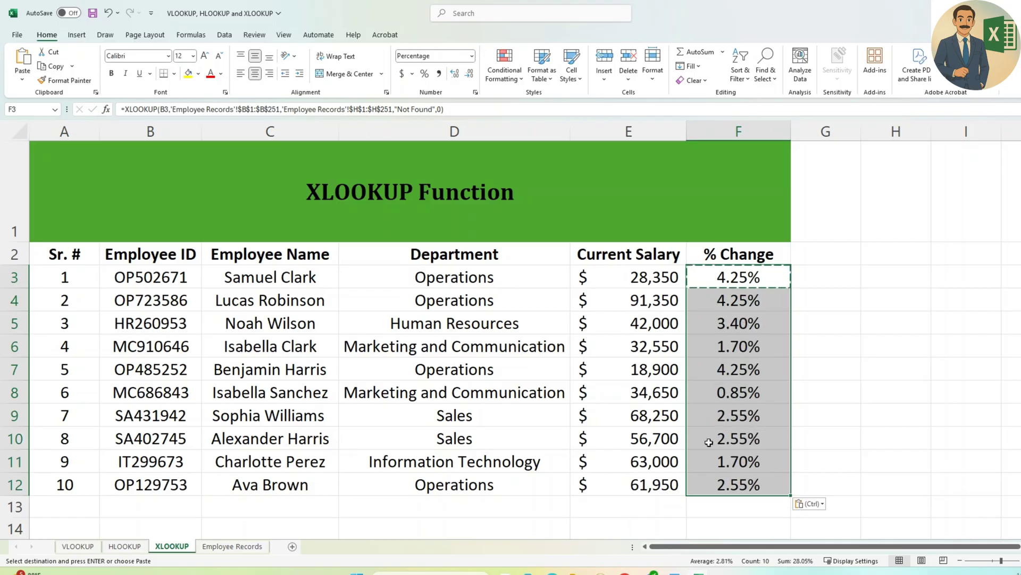